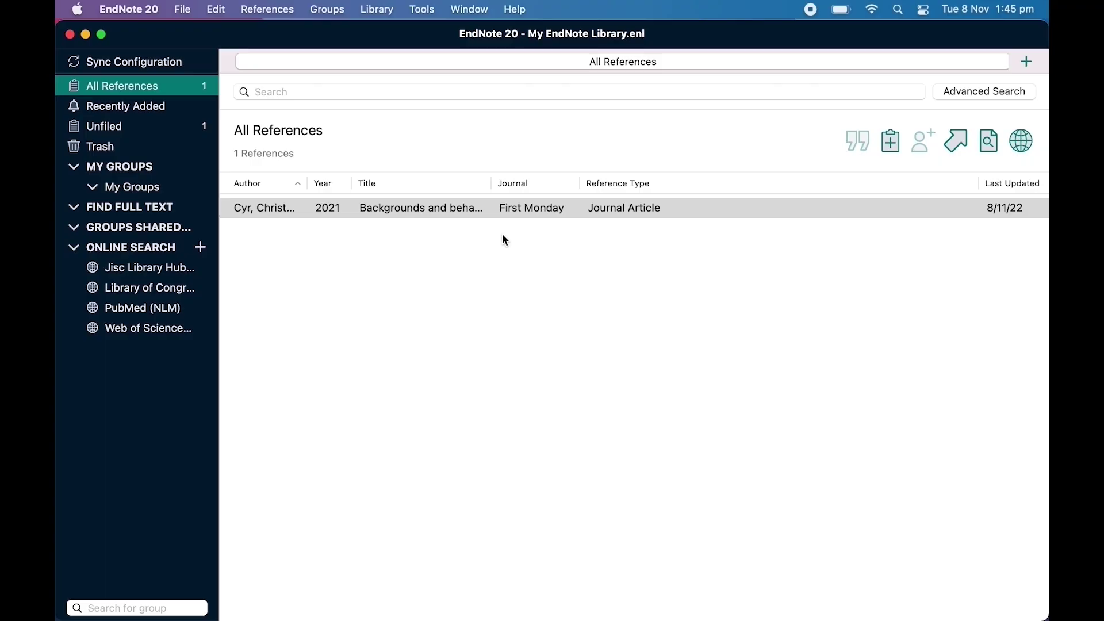
# Show the Cyr 2021 article's formatted preview, trying Chicago 17th Footnote before settling on APA 7th.
pyautogui.click(486, 210)
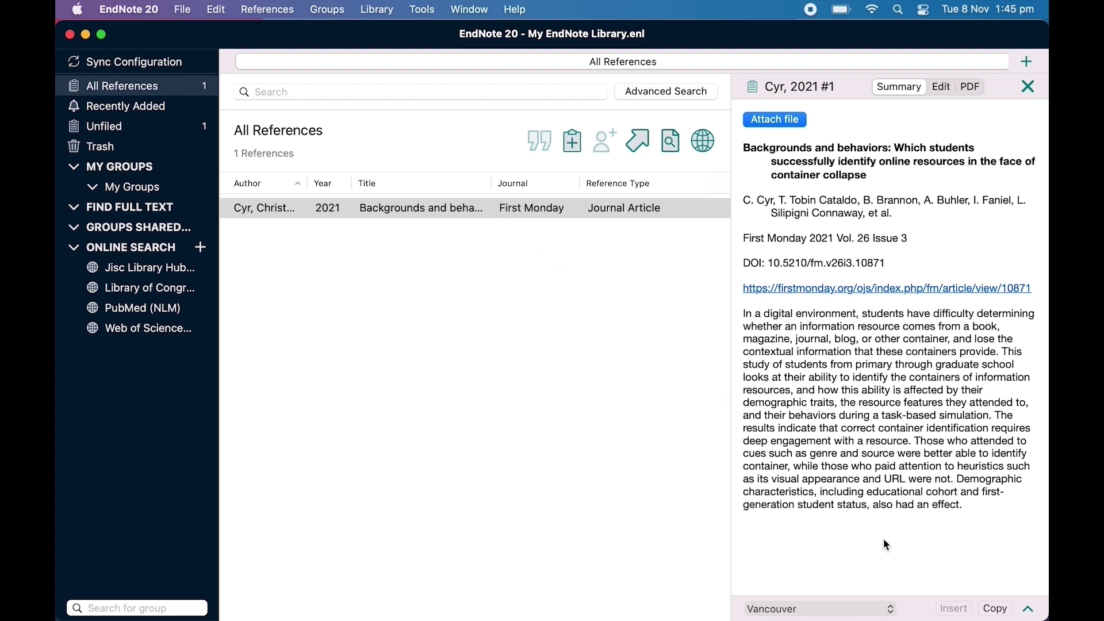
pyautogui.moveTo(927, 592); pyautogui.dragTo(917, 481)
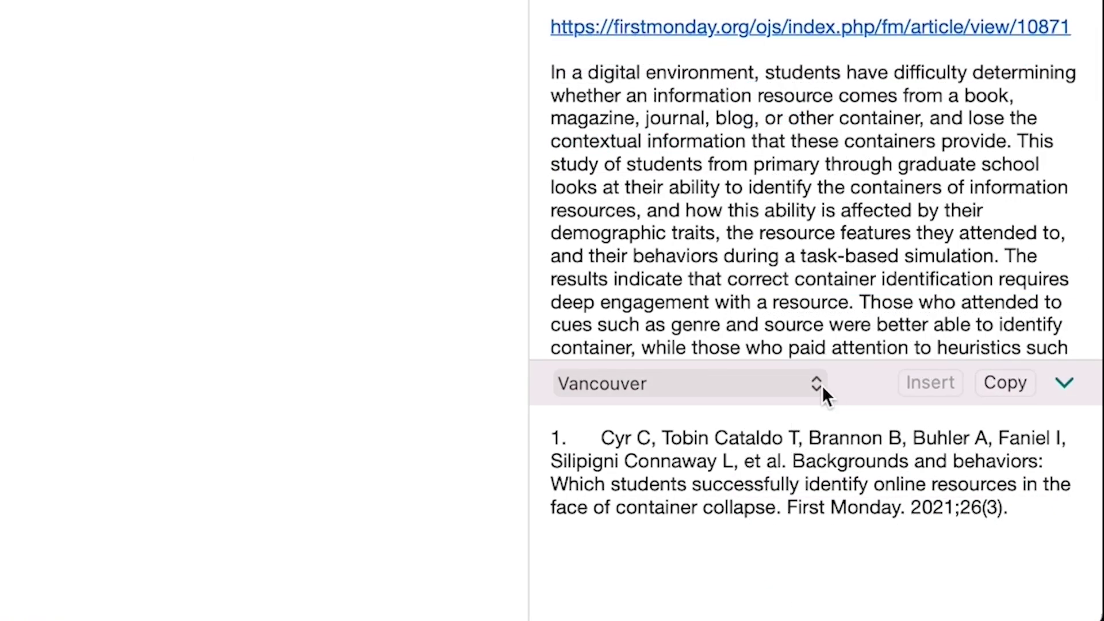
pyautogui.click(822, 385)
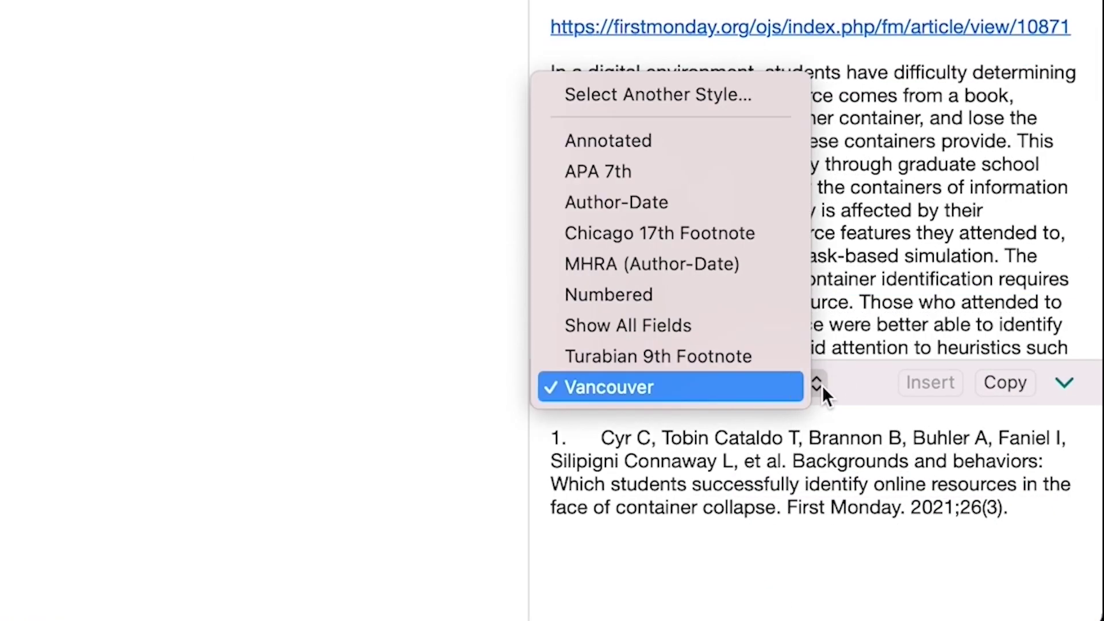
pyautogui.click(782, 236)
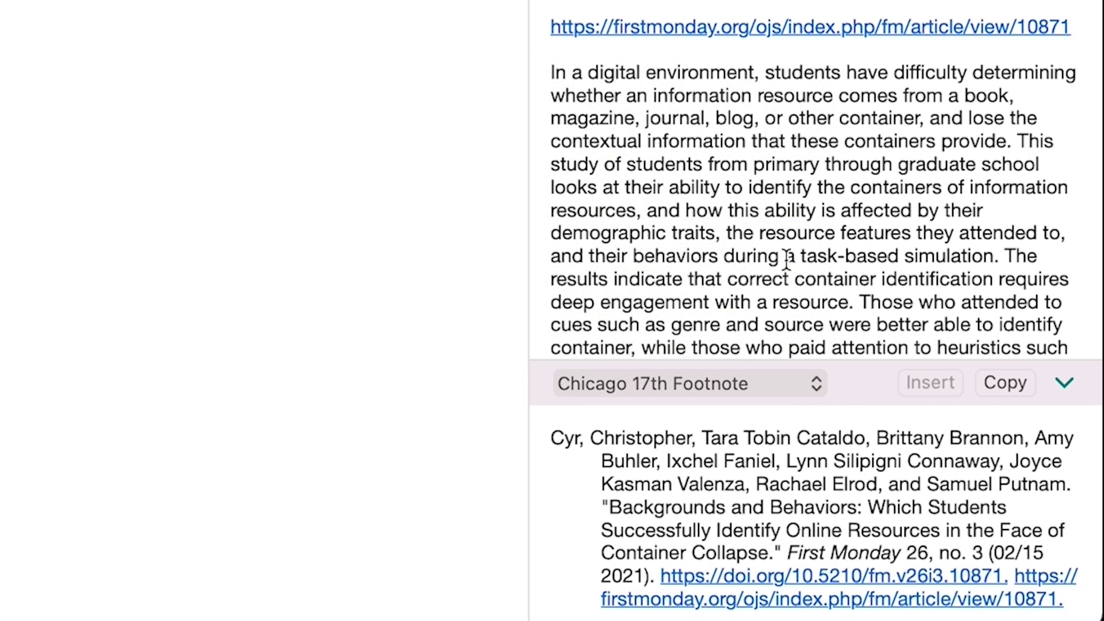
pyautogui.click(817, 385)
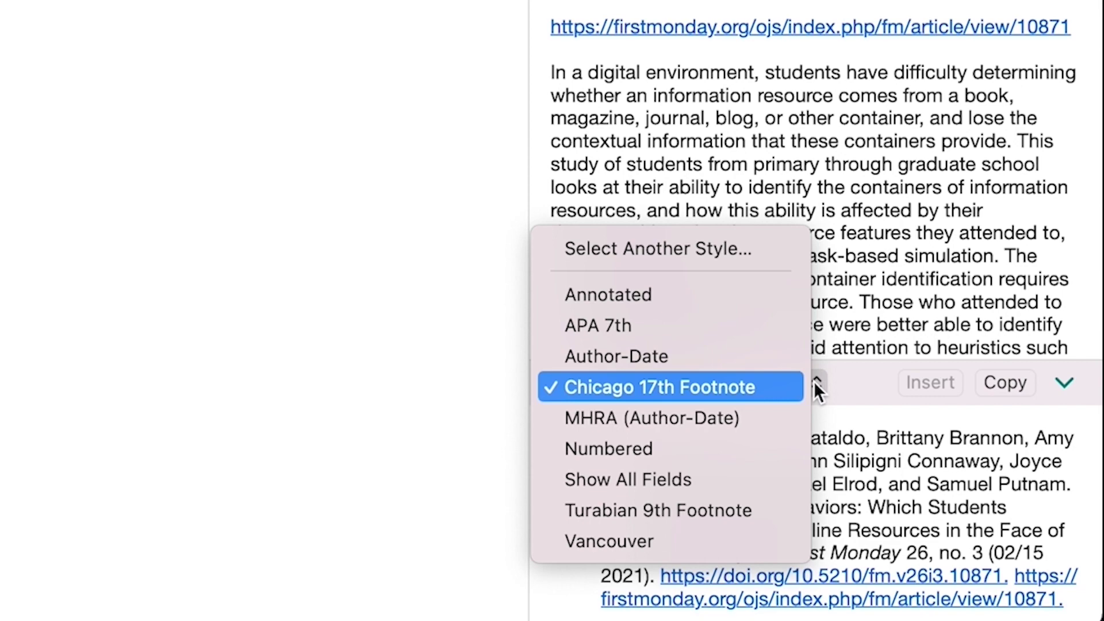
pyautogui.click(792, 327)
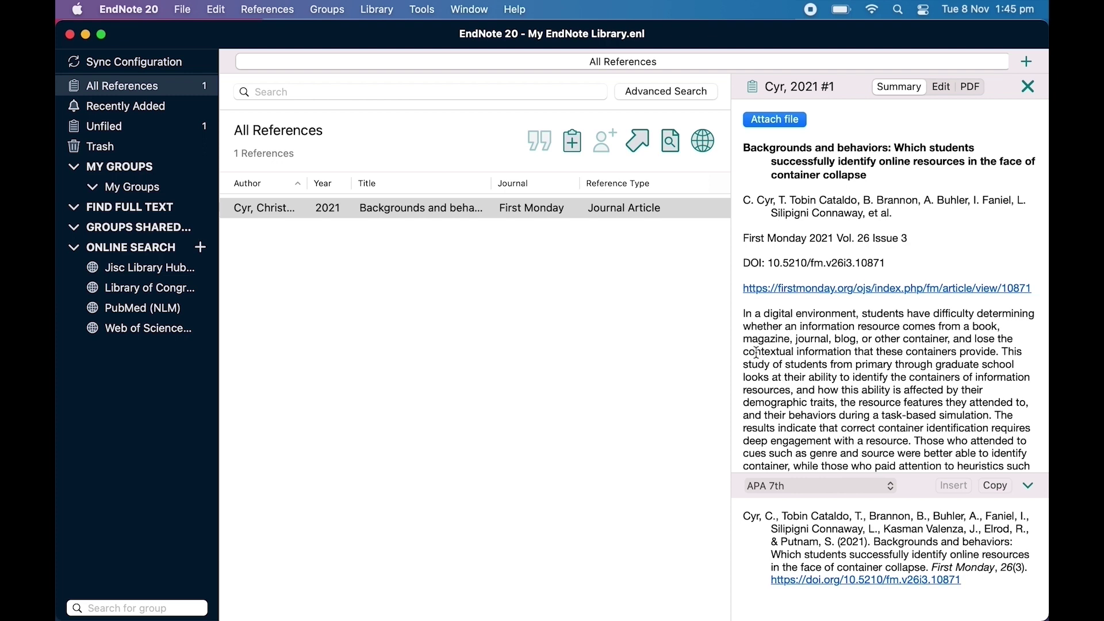
# Tick Chicago 17th Author-Date as a favourite in the Output Style Manager.
pyautogui.click(424, 10)
pyautogui.moveTo(506, 65)
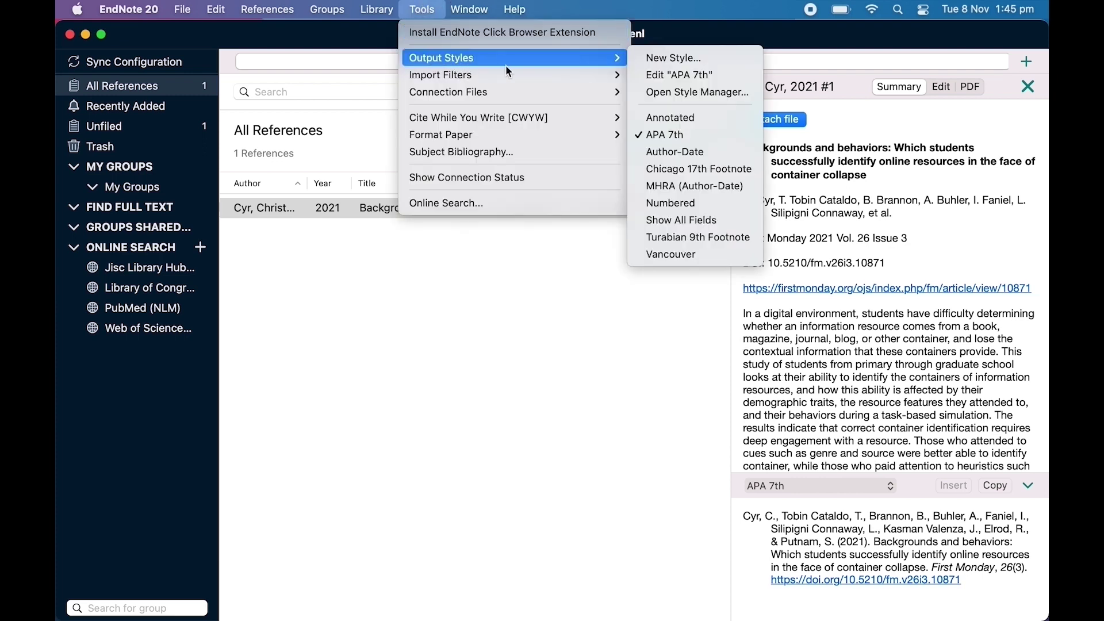
pyautogui.click(750, 99)
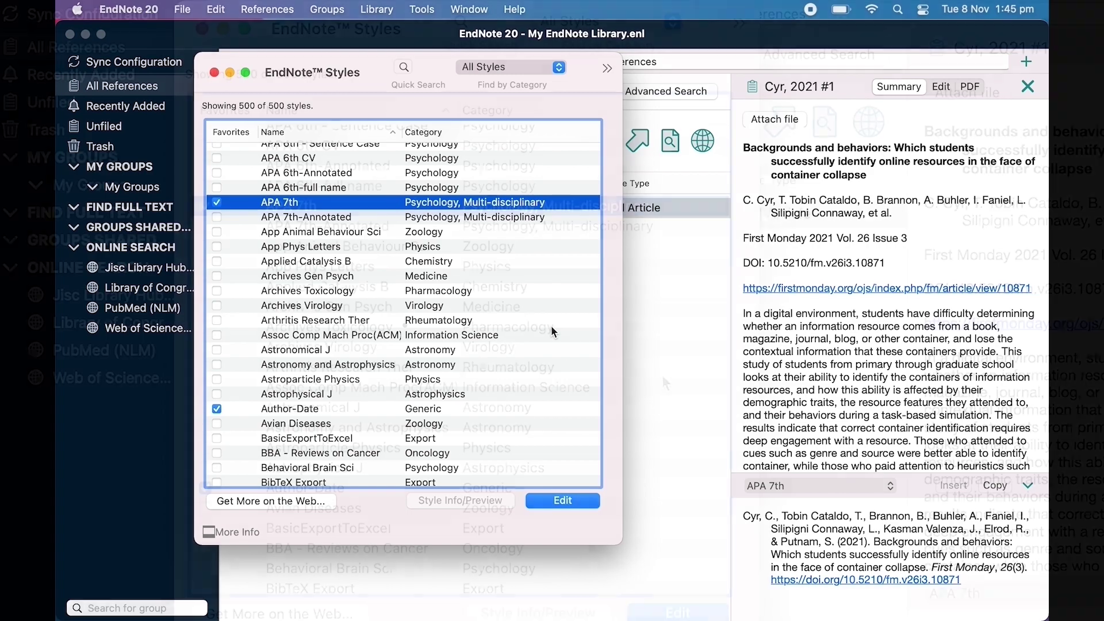
pyautogui.scroll(-20, 663, 376)
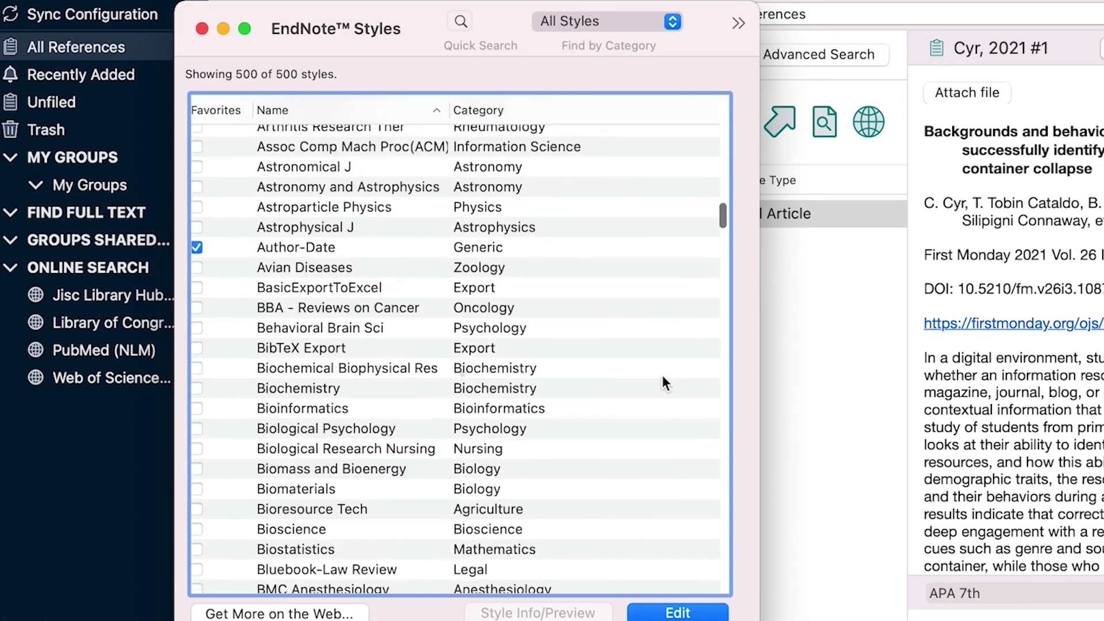
pyautogui.scroll(-10, 664, 380)
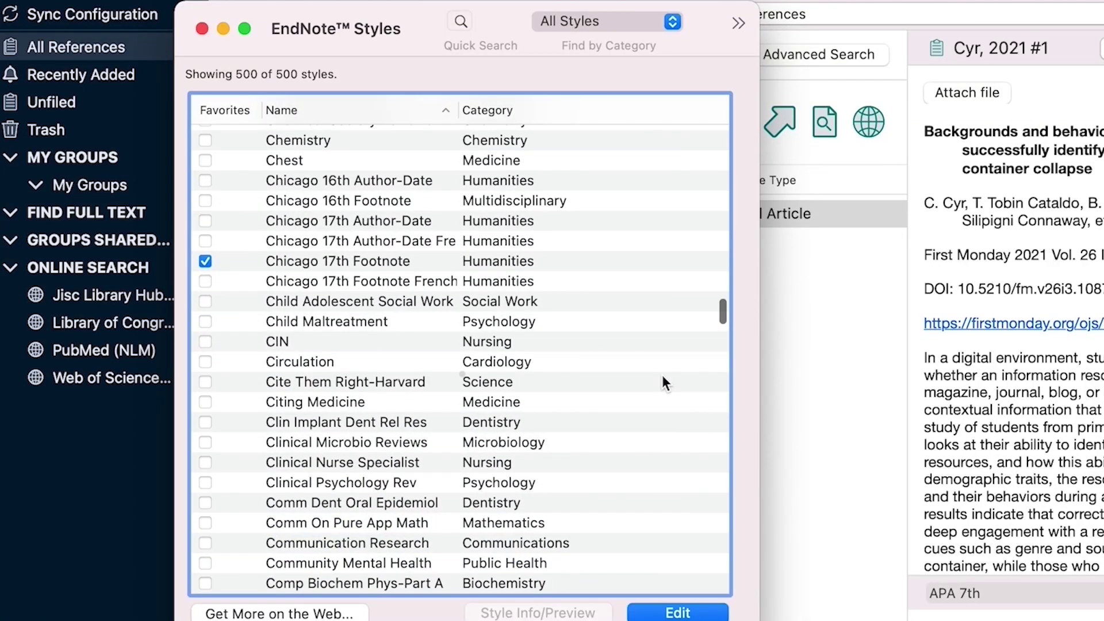
pyautogui.click(206, 218)
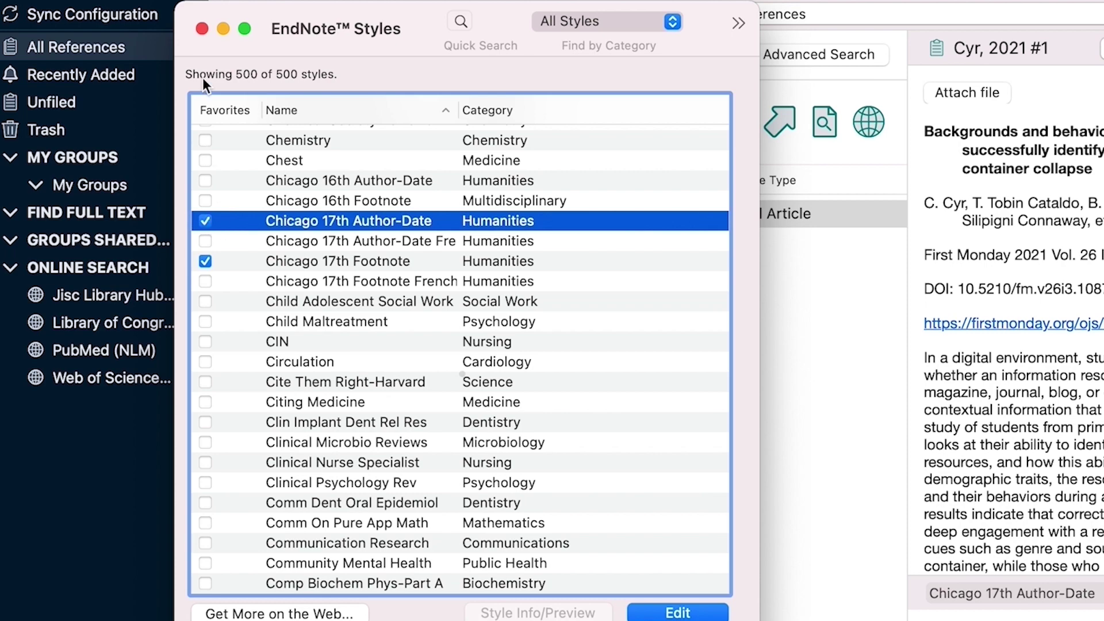
# Close the style manager and format the preview in Chicago 17th Author-Date.
pyautogui.click(202, 29)
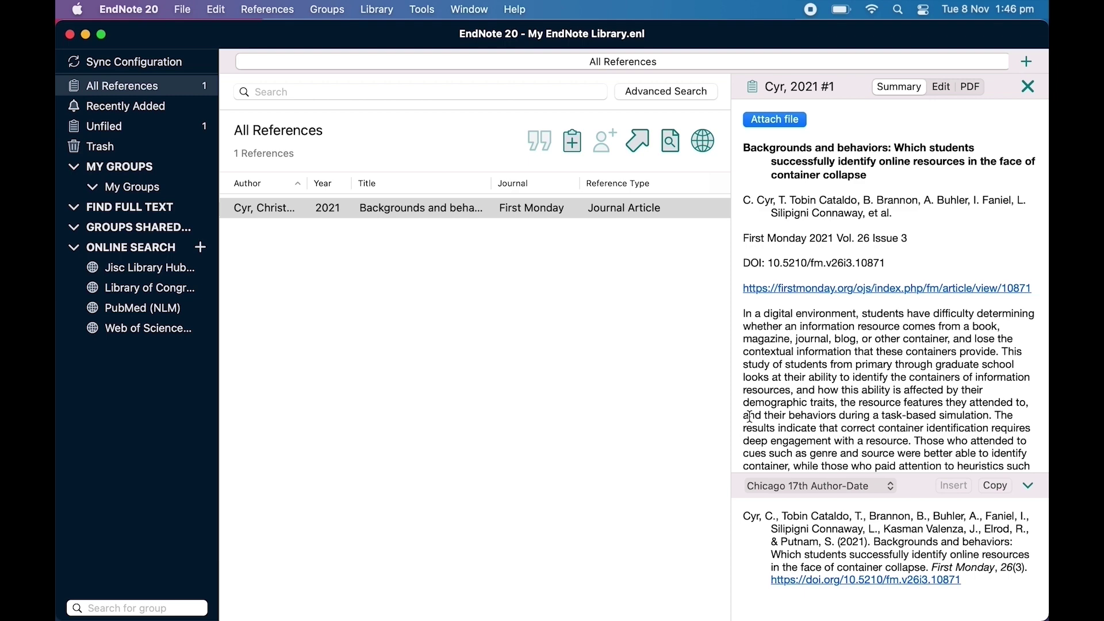
pyautogui.click(895, 493)
pyautogui.click(879, 489)
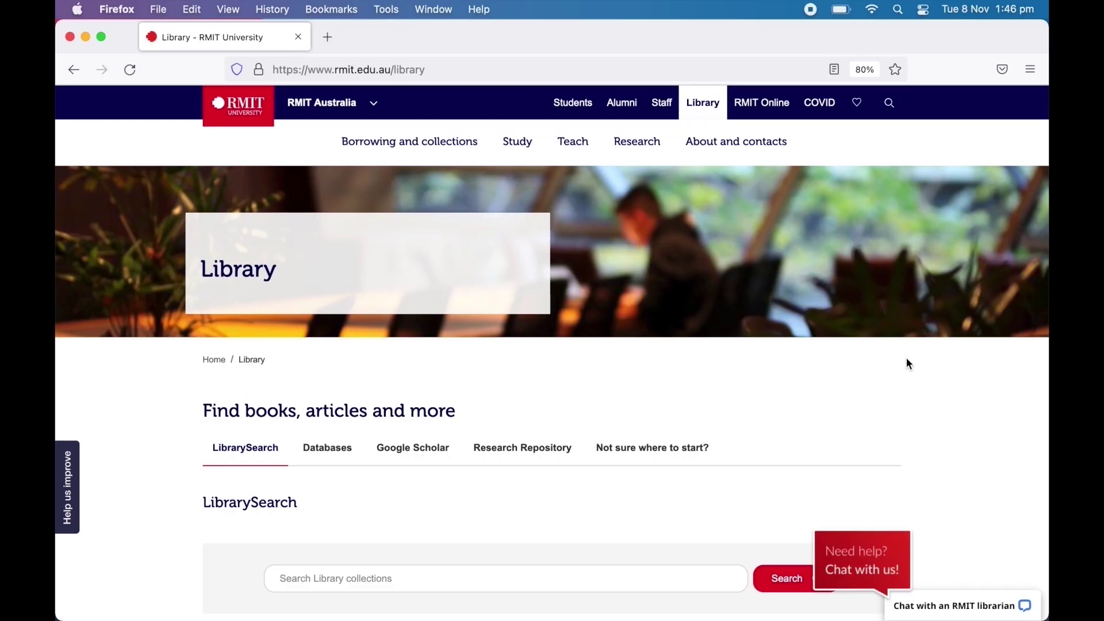
# Go via Referencing and Reference management tools to RMIT's EndNote Desktop downloads page's styles section.
pyautogui.scroll(-6, 907, 359)
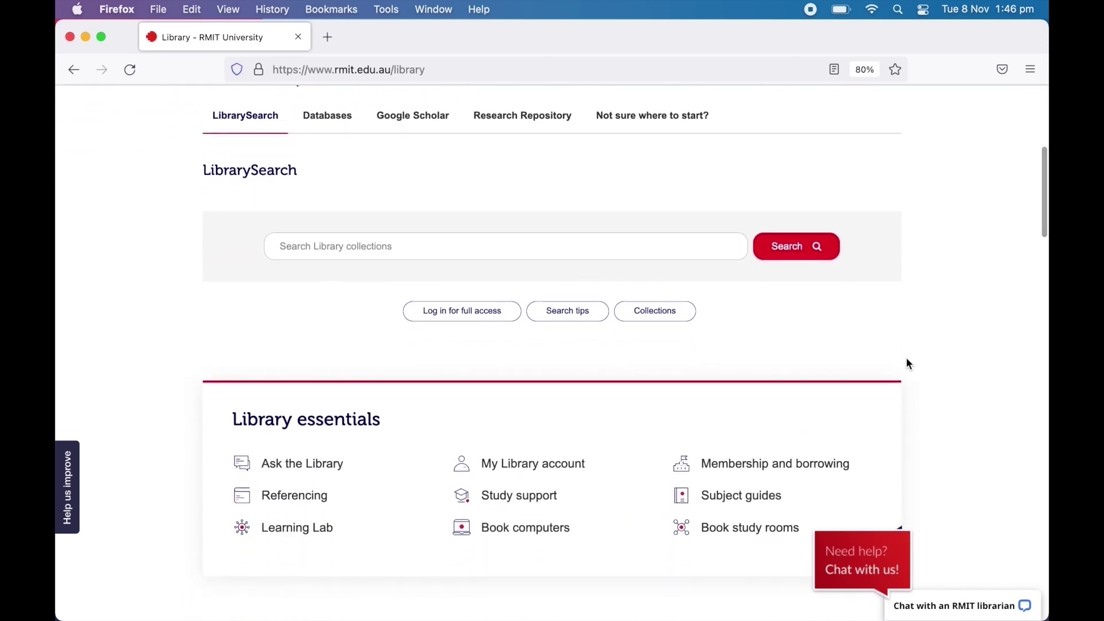
pyautogui.click(315, 498)
pyautogui.scroll(-3, 464, 454)
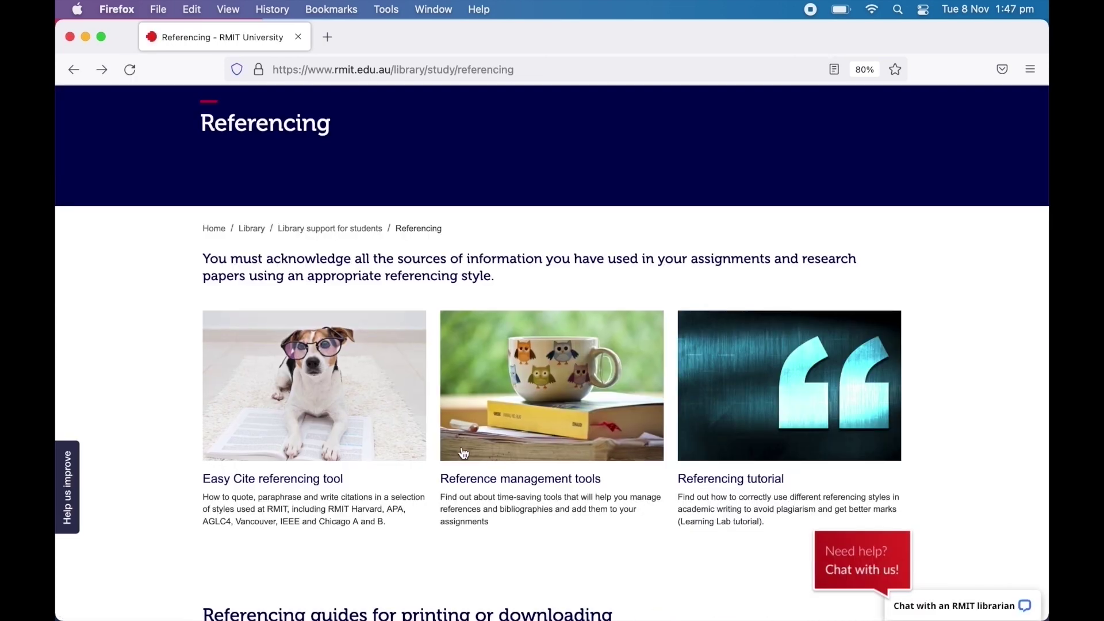
pyautogui.click(497, 479)
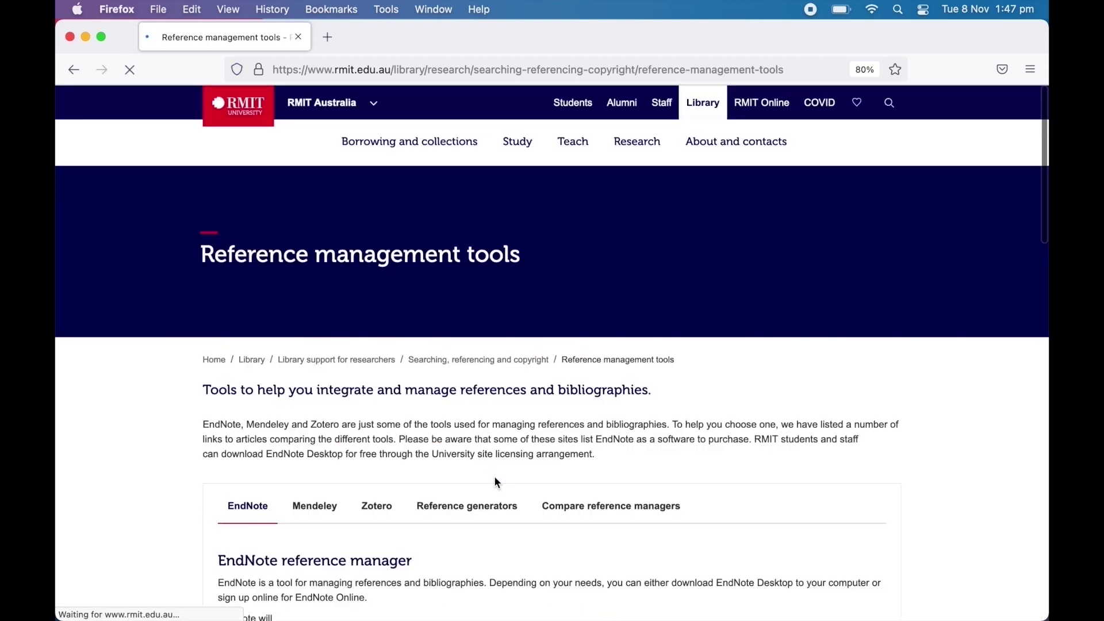
pyautogui.scroll(-5, 497, 482)
pyautogui.scroll(-1, 496, 479)
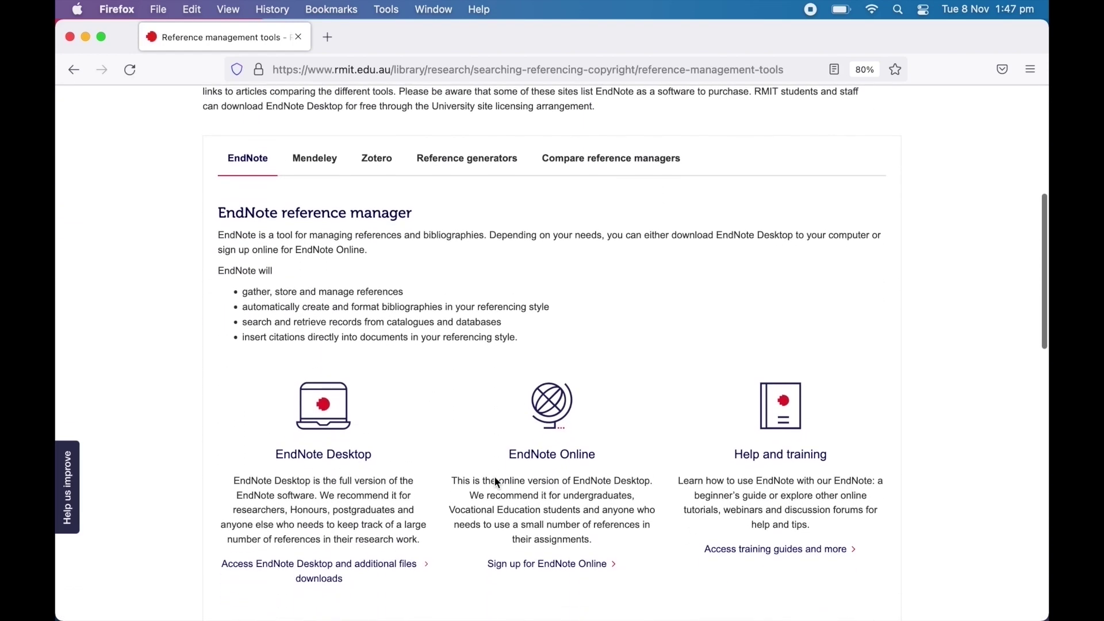
pyautogui.click(382, 563)
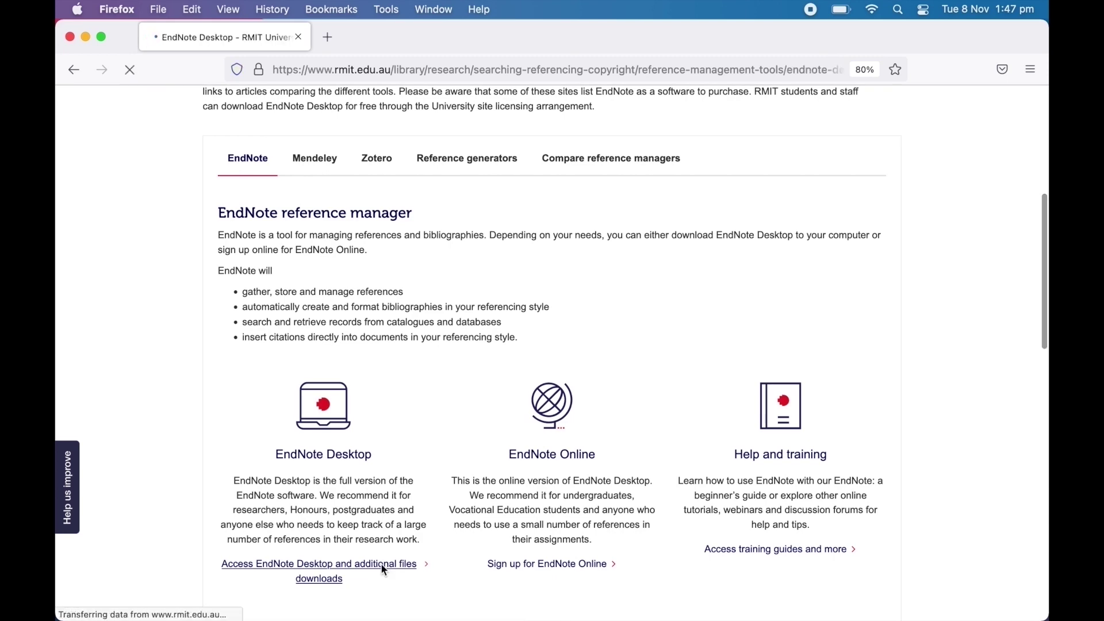
pyautogui.scroll(-10, 917, 548)
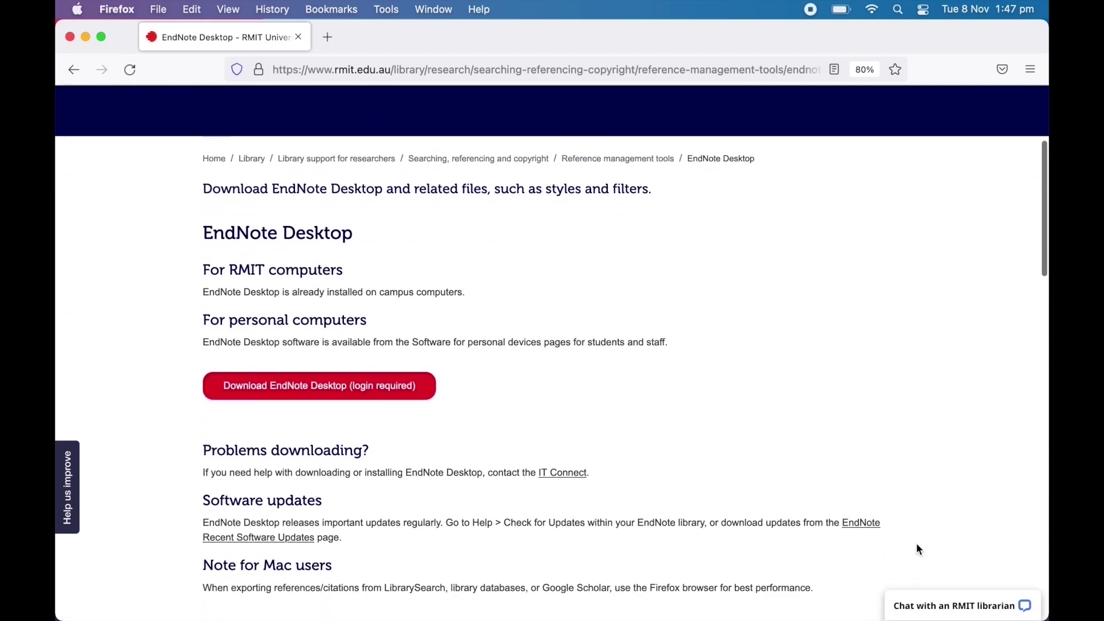
pyautogui.scroll(-5, 918, 549)
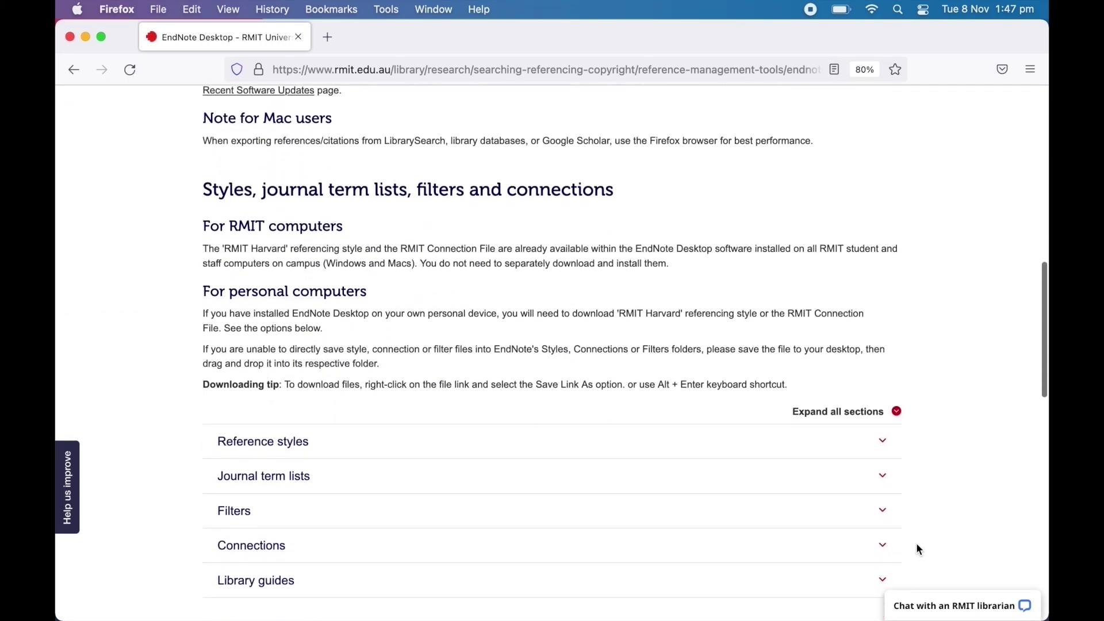
# Expand Reference styles and save the RefTypeTableRMITHarvard.xml link to the Mac.
pyautogui.click(857, 451)
pyautogui.scroll(-10, 857, 452)
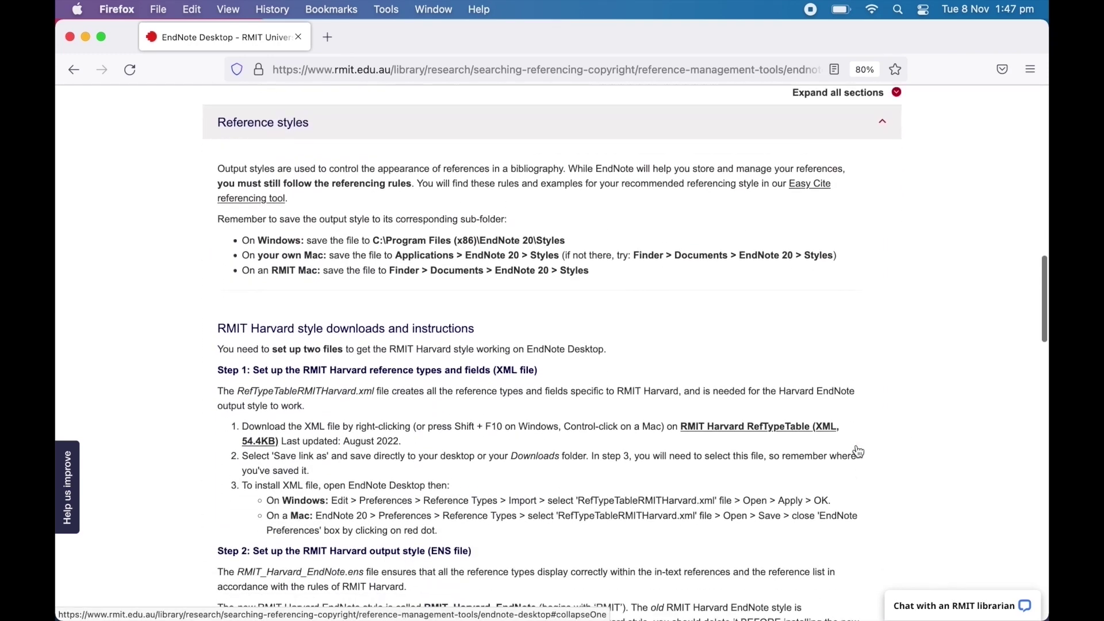
pyautogui.scroll(-4, 855, 449)
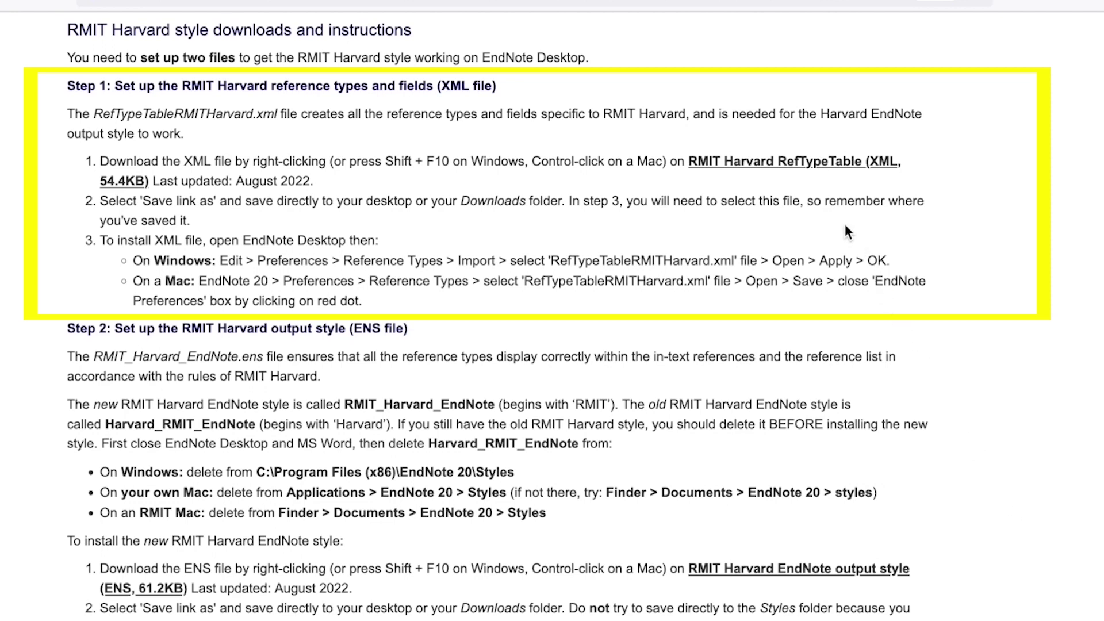
pyautogui.rightClick(811, 164)
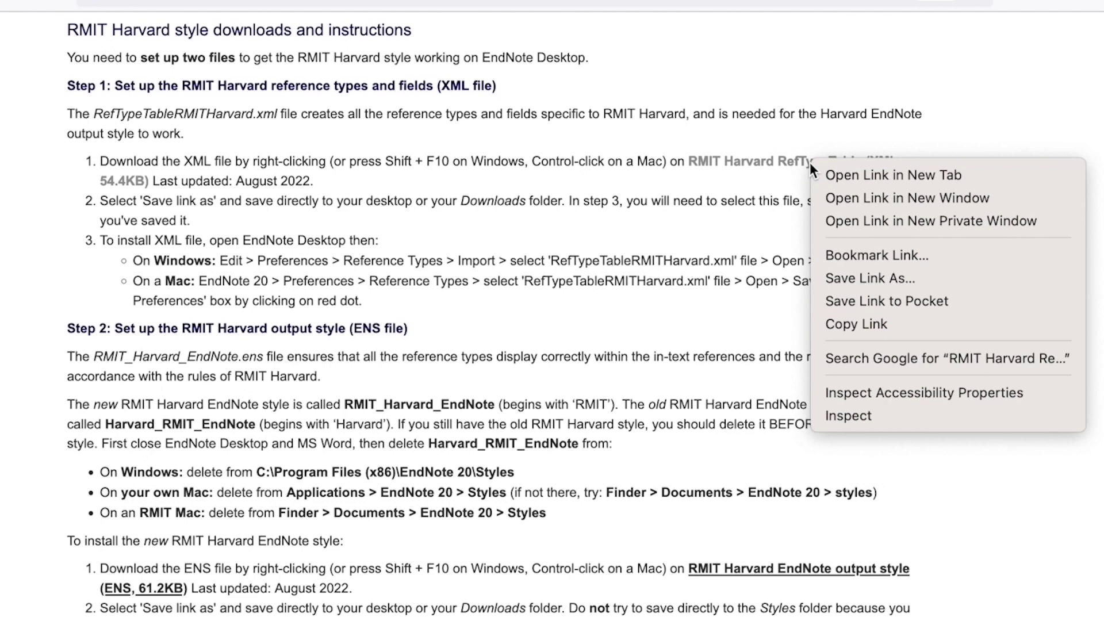
pyautogui.click(938, 275)
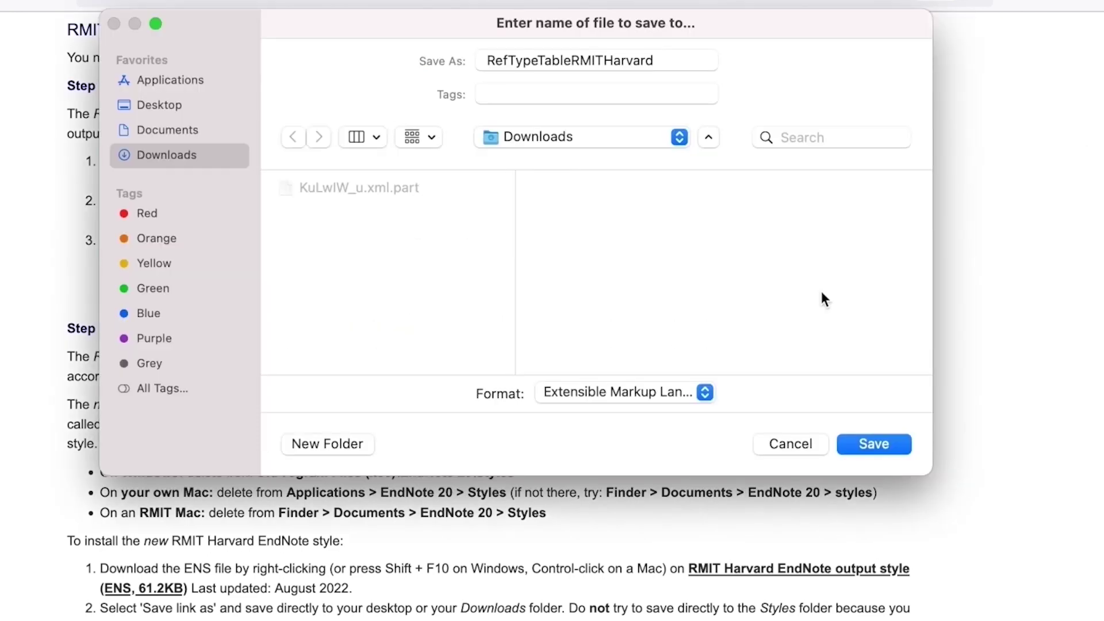
pyautogui.click(871, 446)
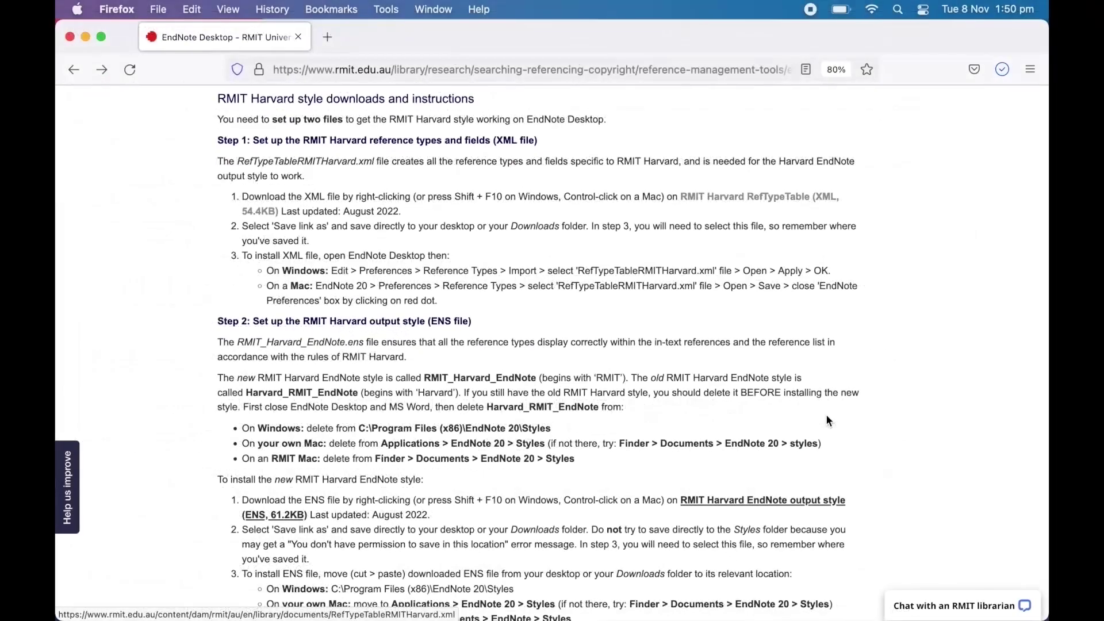
# Launch EndNote 20 and open My EndNote Library.enl from Documents.
pyautogui.moveTo(403, 618)
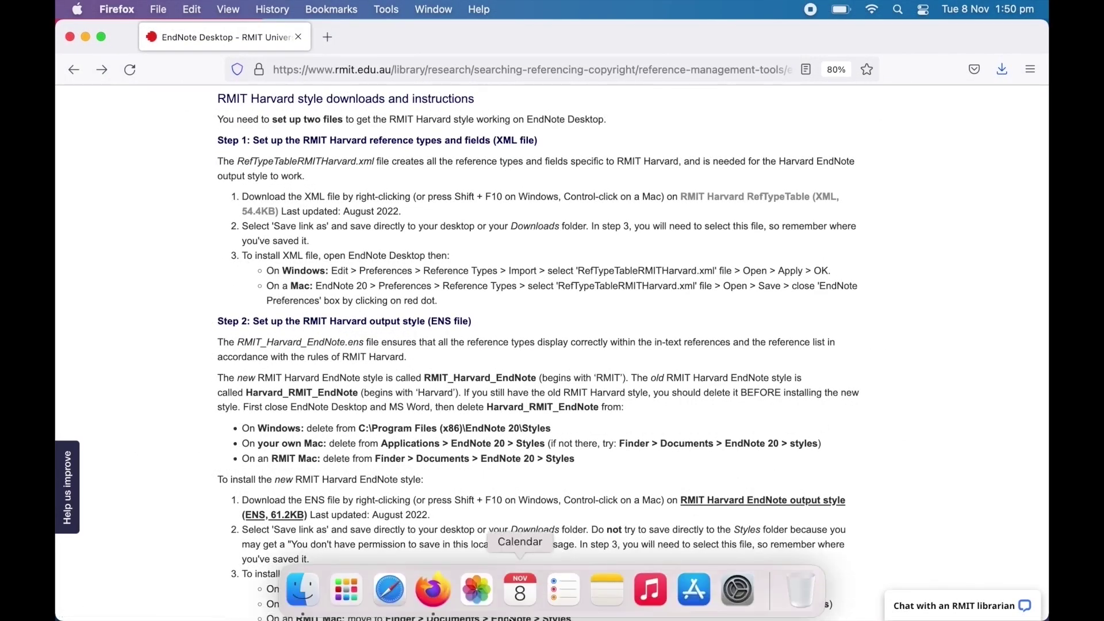
pyautogui.click(346, 589)
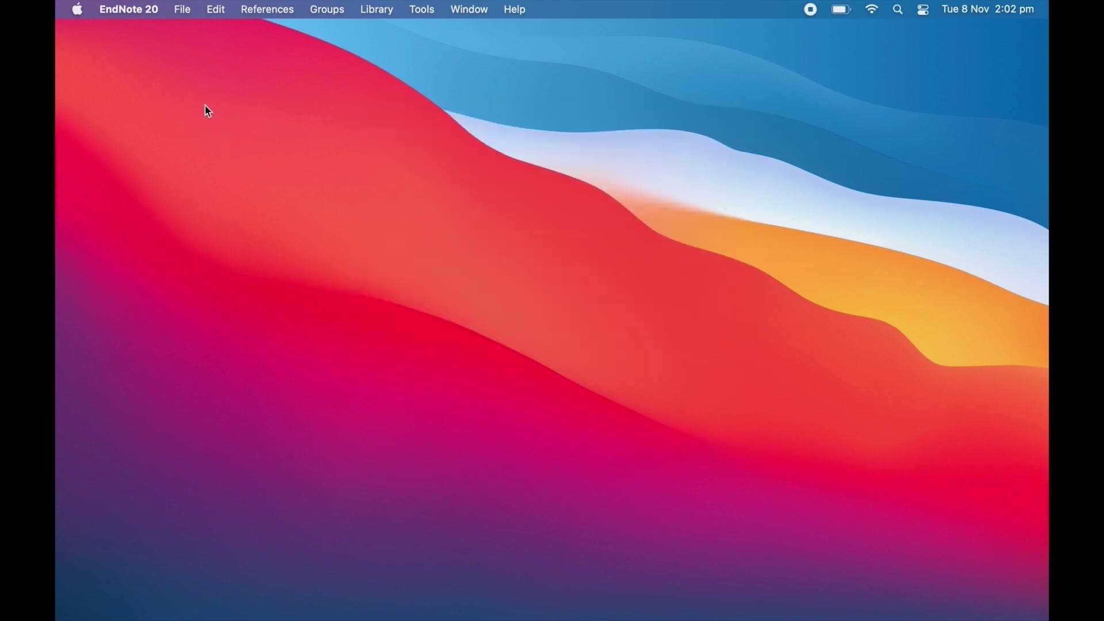
pyautogui.click(183, 9)
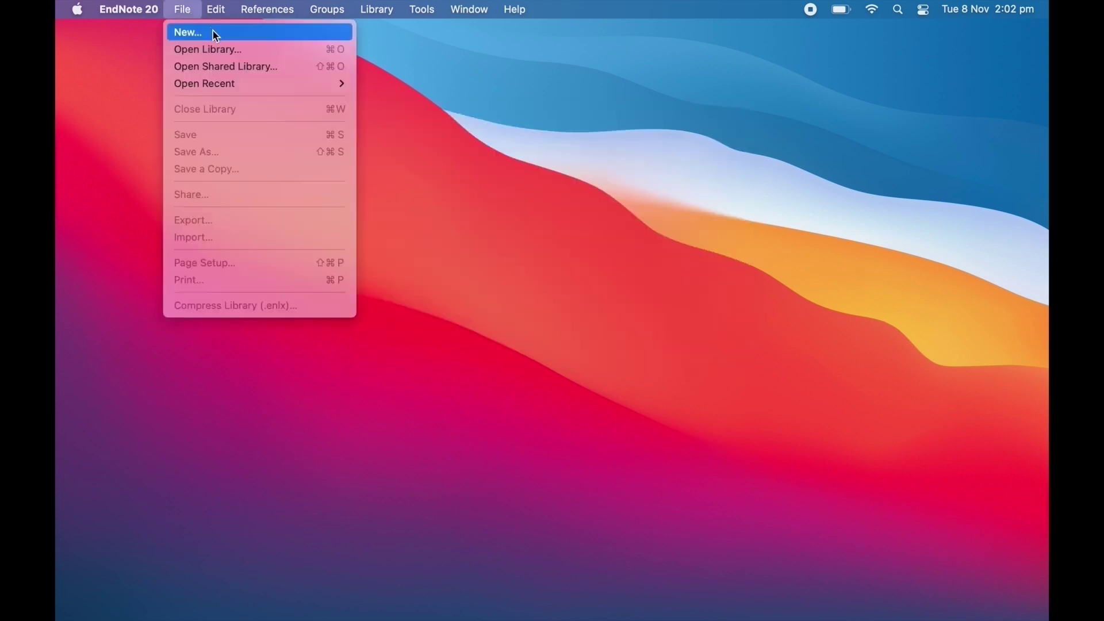
pyautogui.click(246, 49)
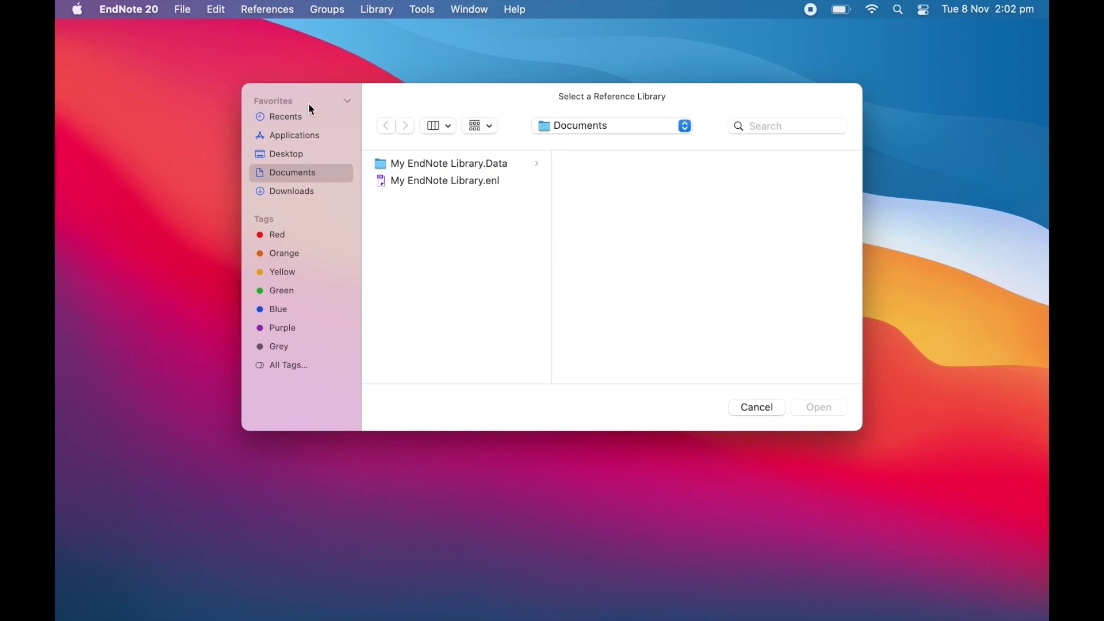
pyautogui.click(399, 180)
pyautogui.click(806, 409)
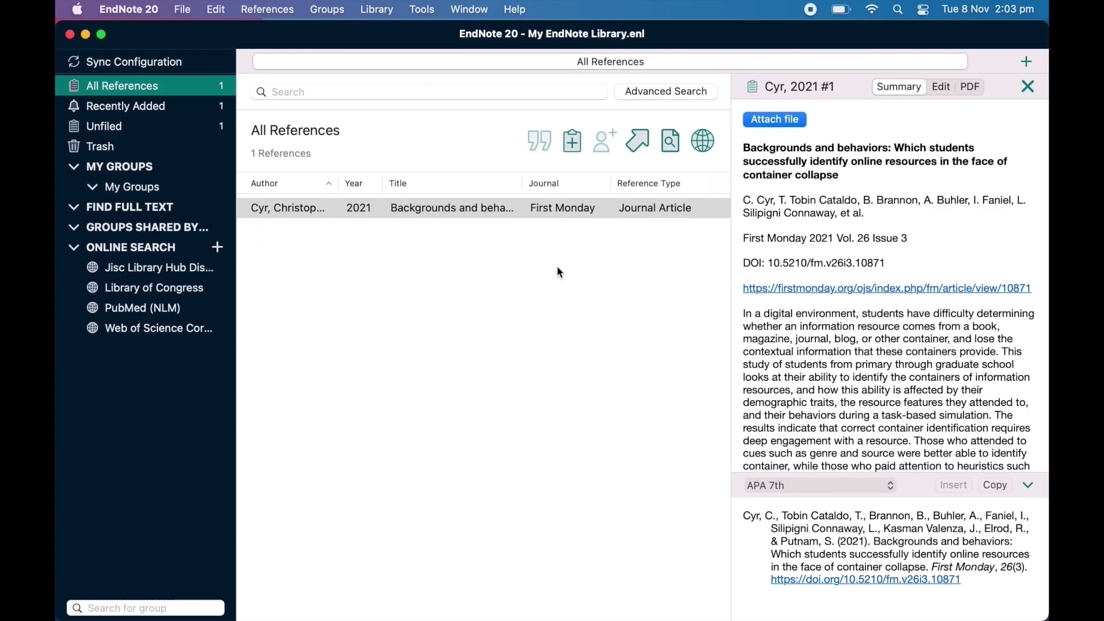
# Import RefTypeTableRMITHarvard.xml from Downloads into Reference Types preferences and save it.
pyautogui.click(159, 12)
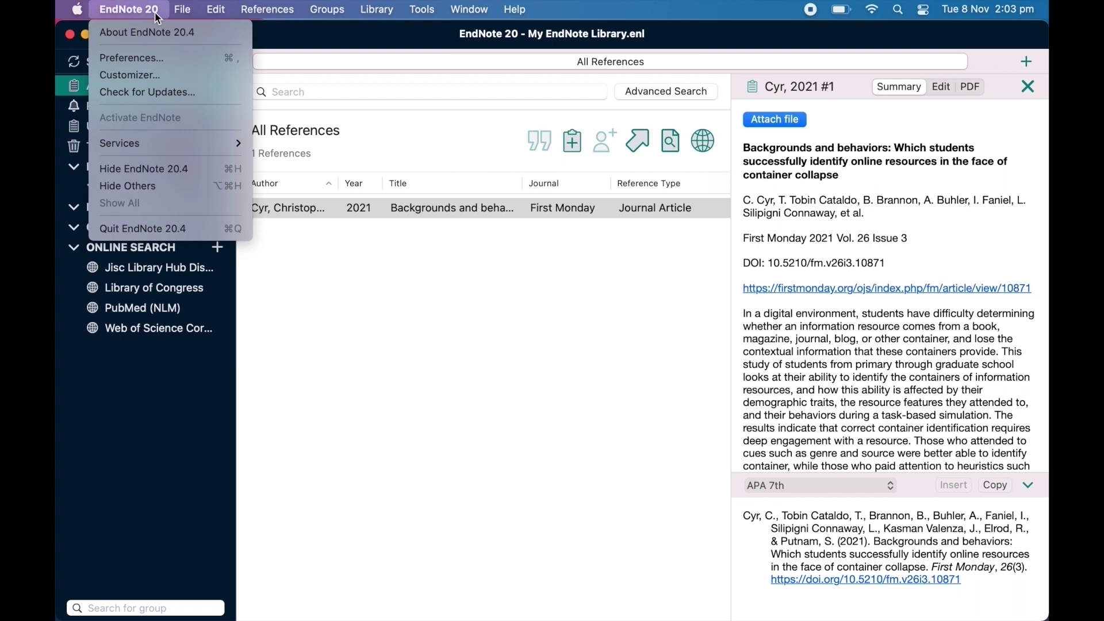
pyautogui.click(185, 57)
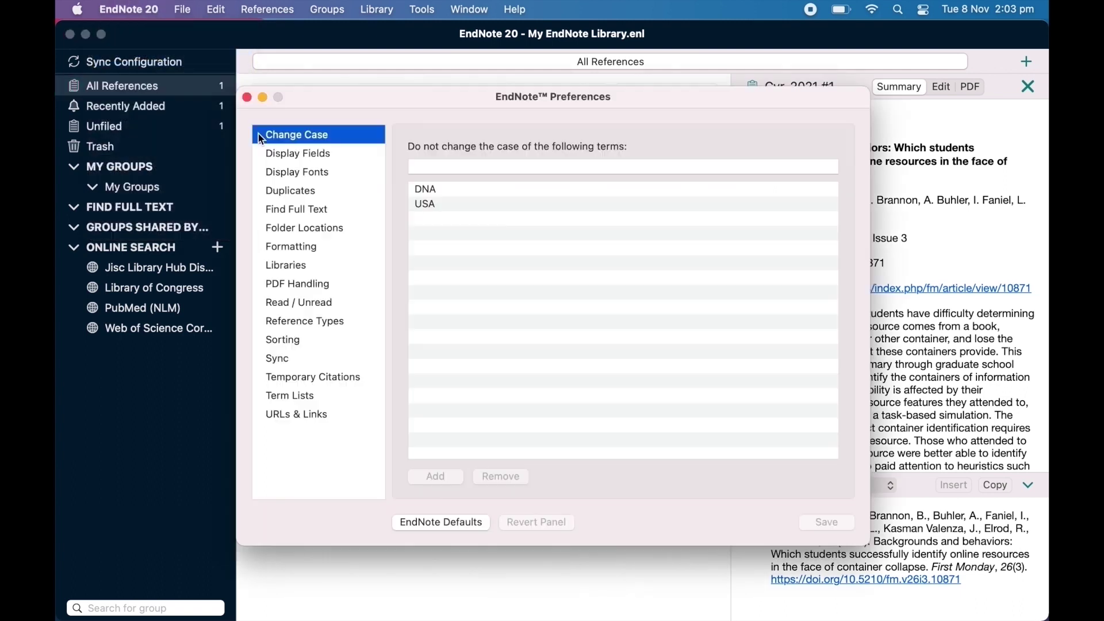
pyautogui.click(265, 323)
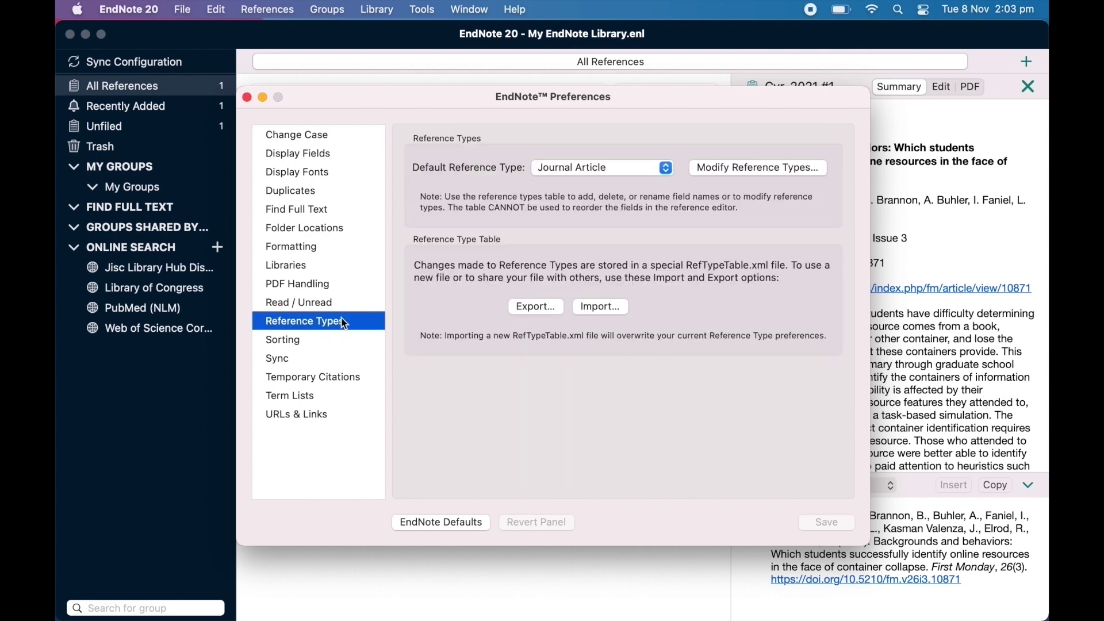
pyautogui.click(612, 309)
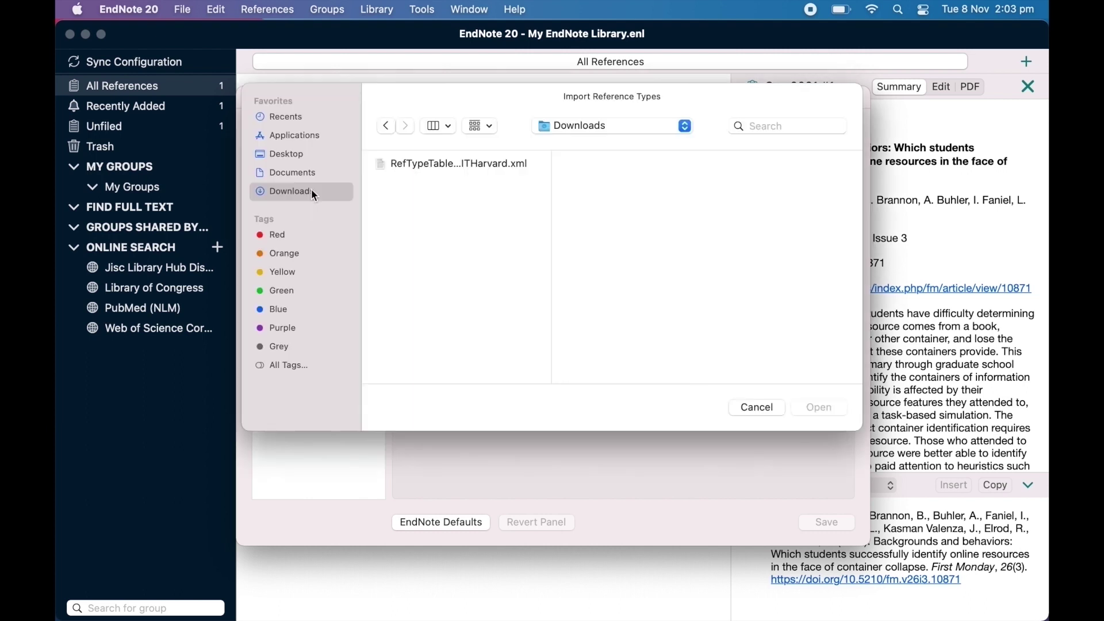
pyautogui.click(456, 164)
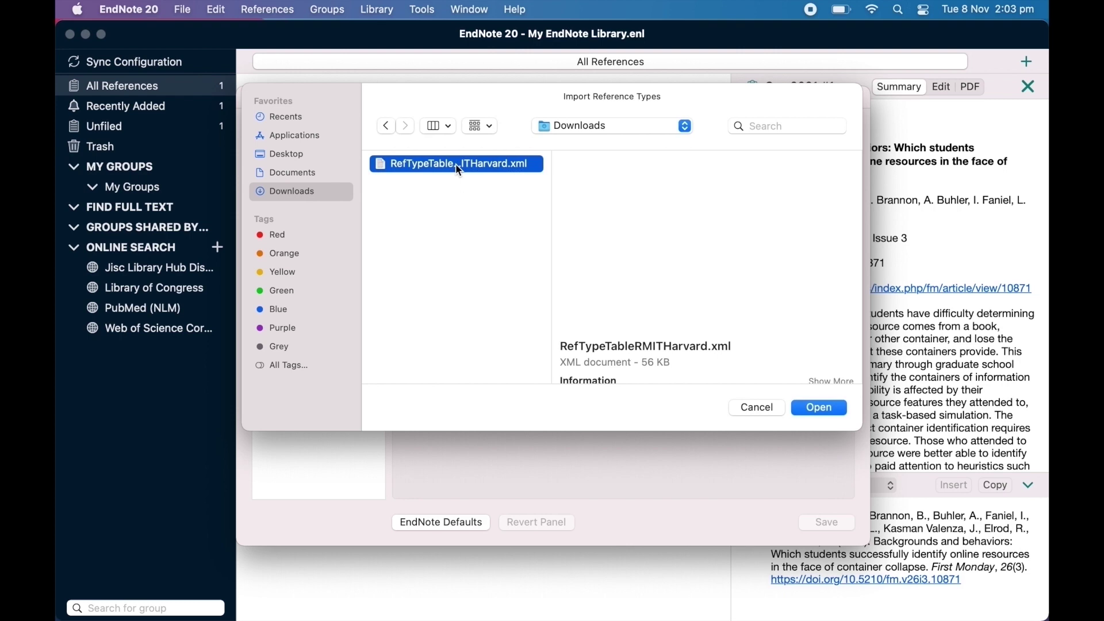
pyautogui.click(808, 409)
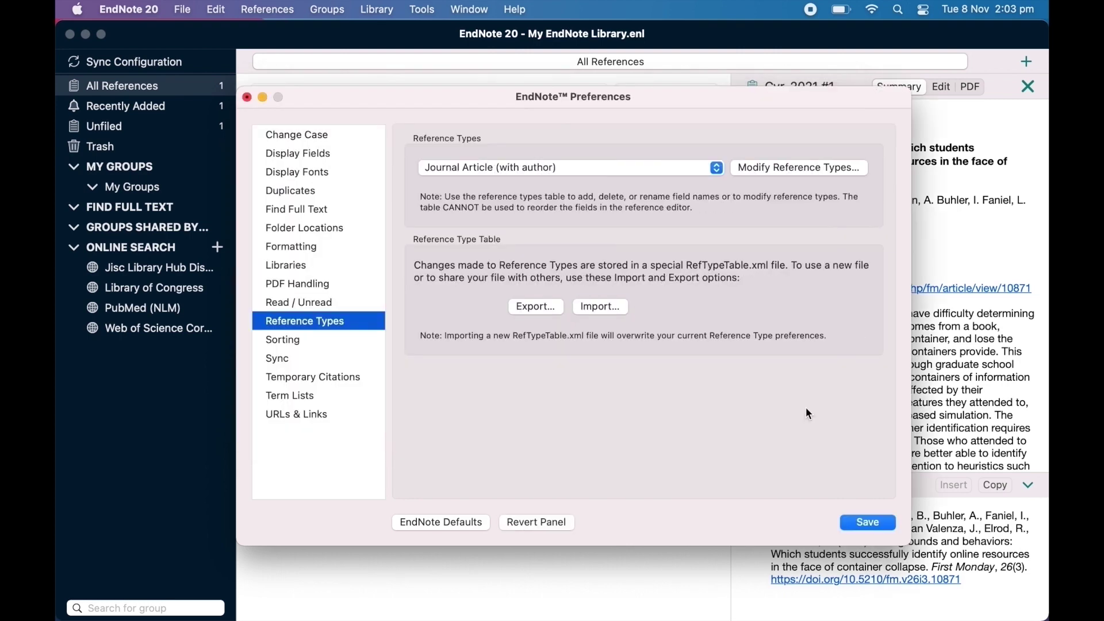
pyautogui.click(853, 521)
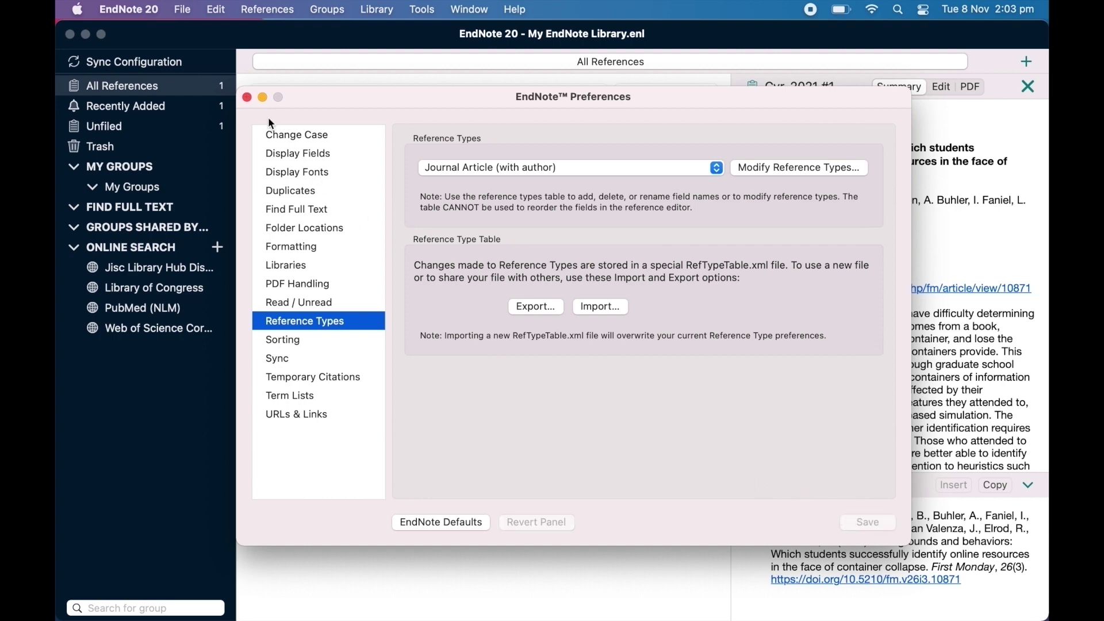
# Close Preferences and check the reference now shows type Journal Article (with author).
pyautogui.click(247, 98)
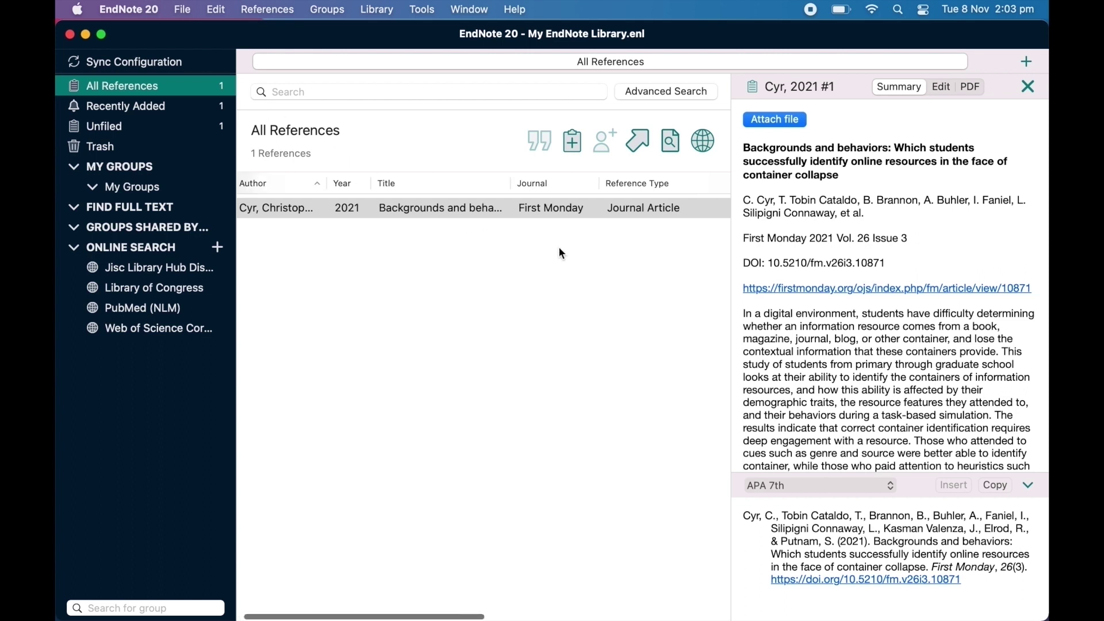
pyautogui.hscroll(3, 561, 253)
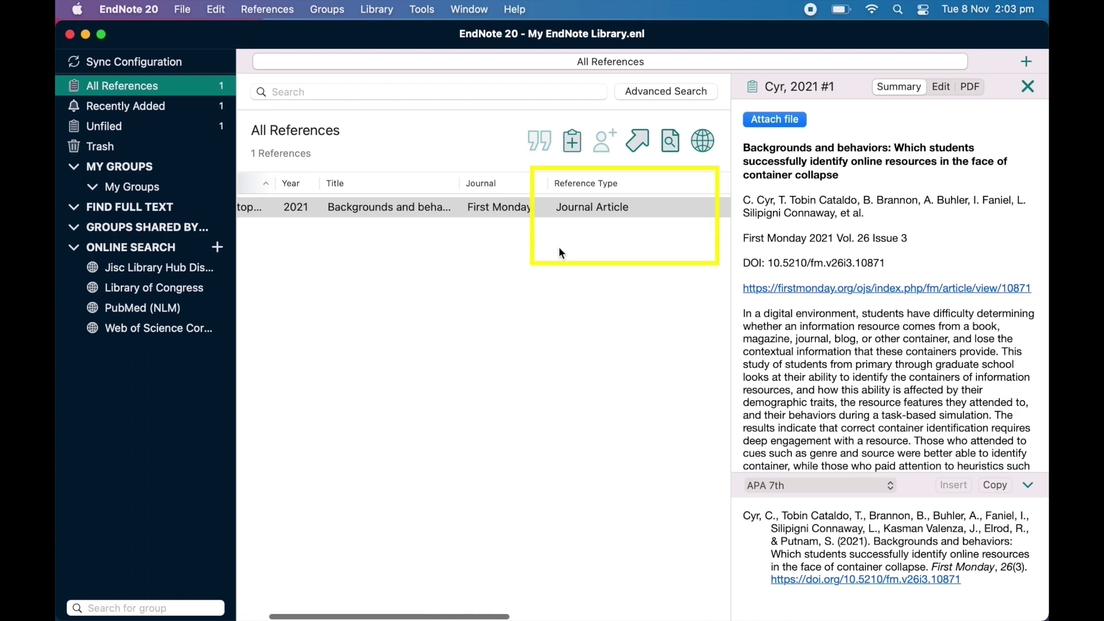
pyautogui.click(623, 205)
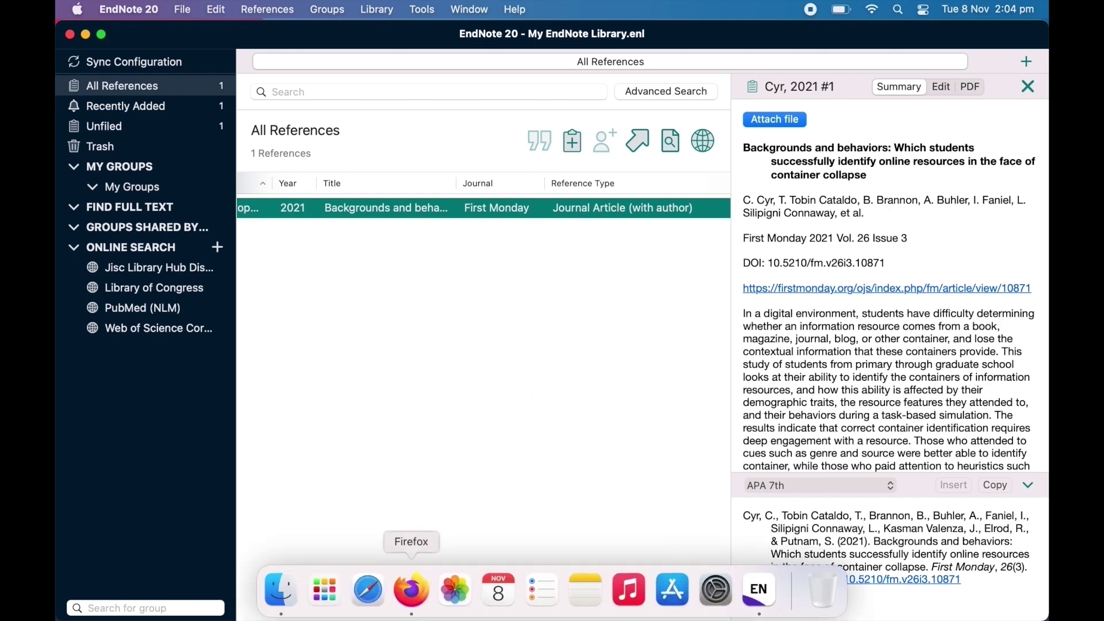
# Back on RMIT's Step 2 page in Firefox, download the RMIT_Harvard_EndNote.ens output style.
pyautogui.click(415, 598)
pyautogui.scroll(-5, 914, 401)
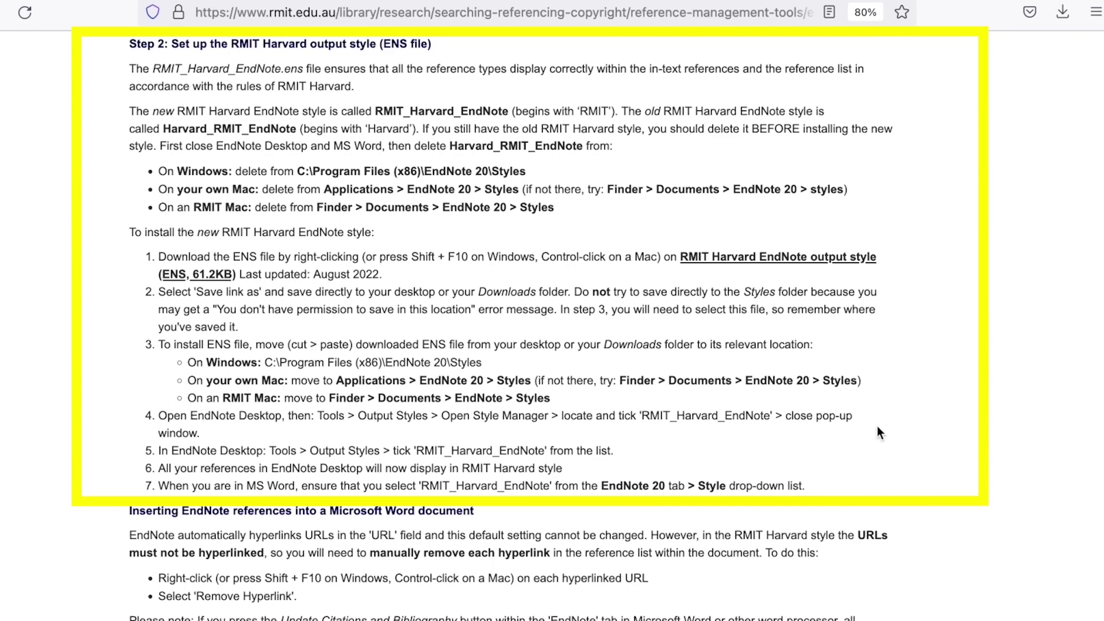
pyautogui.click(777, 264)
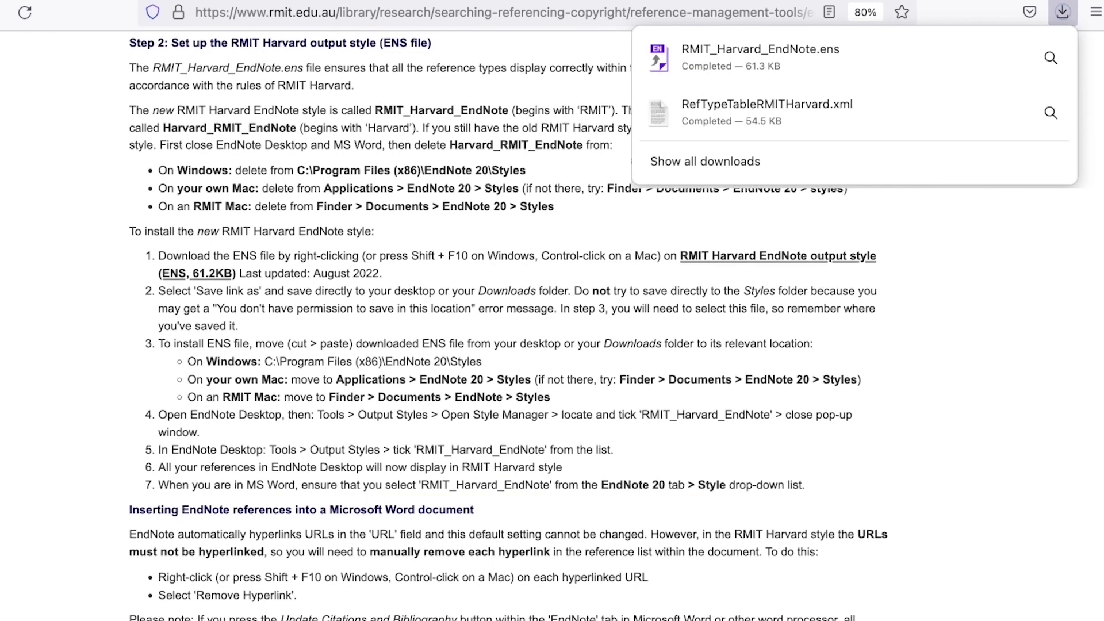
# Copy the downloaded RMIT_Harvard_EndNote.ens file from its Finder folder.
pyautogui.click(1051, 59)
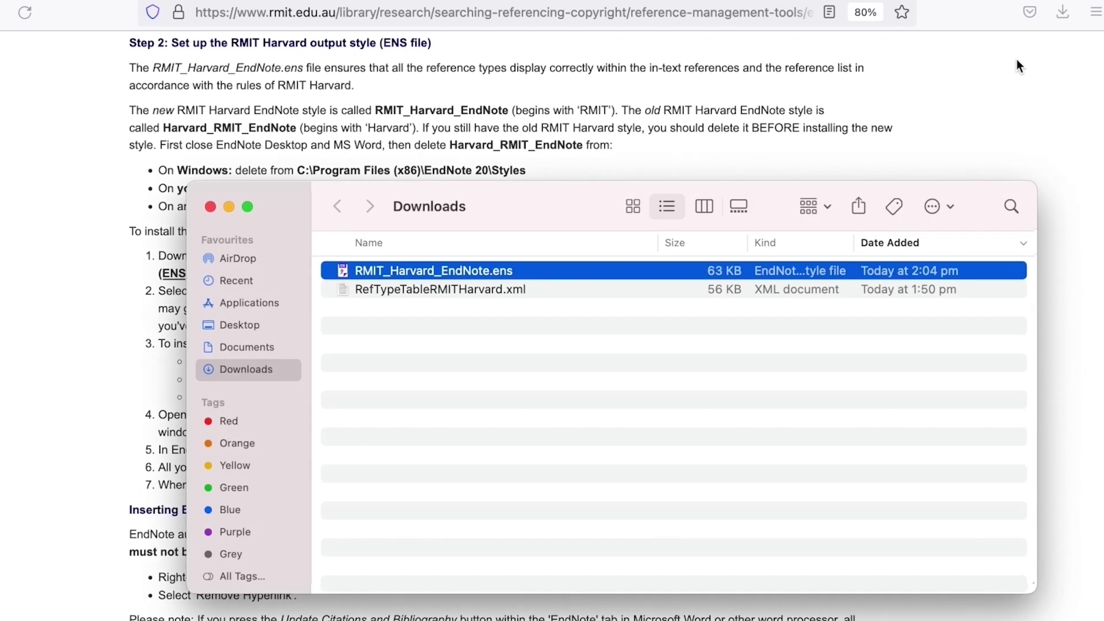
pyautogui.scroll(-1, 1017, 60)
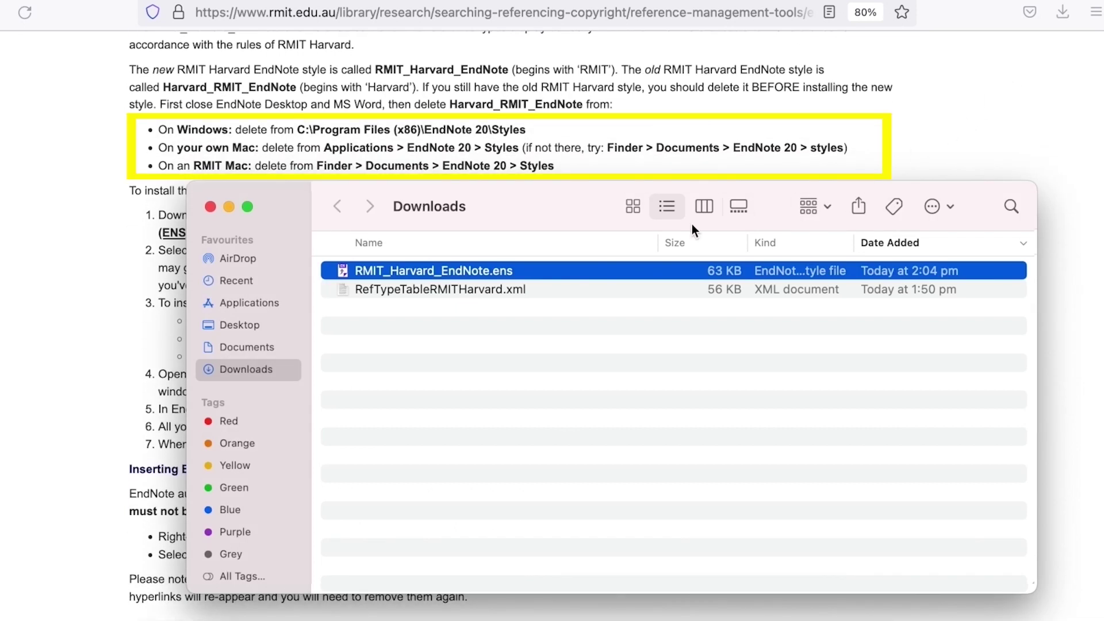
pyautogui.rightClick(502, 272)
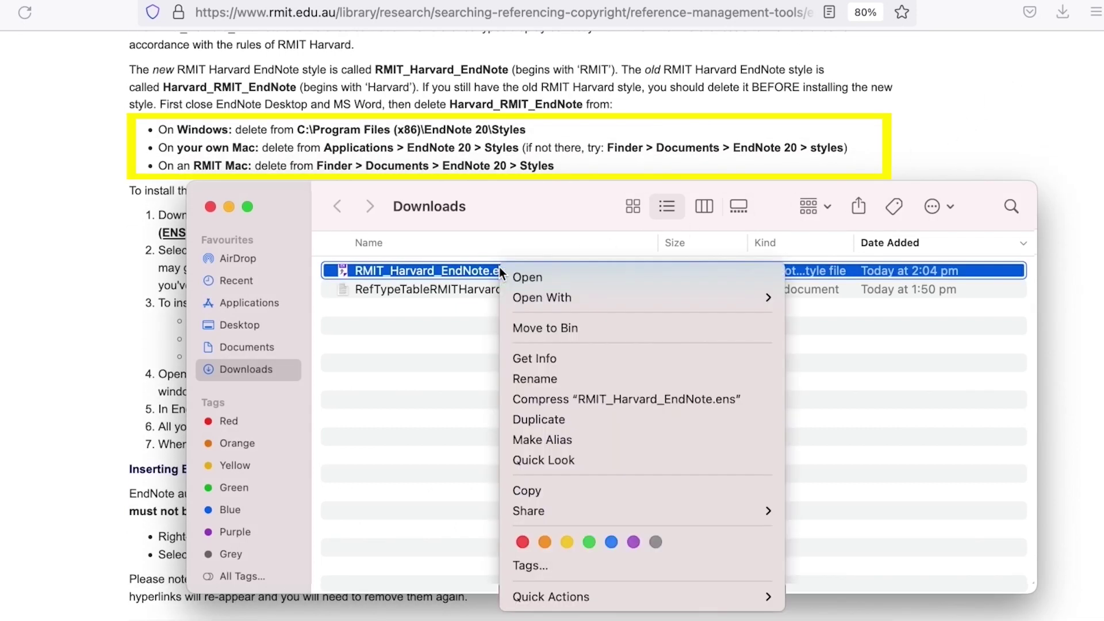
pyautogui.click(587, 490)
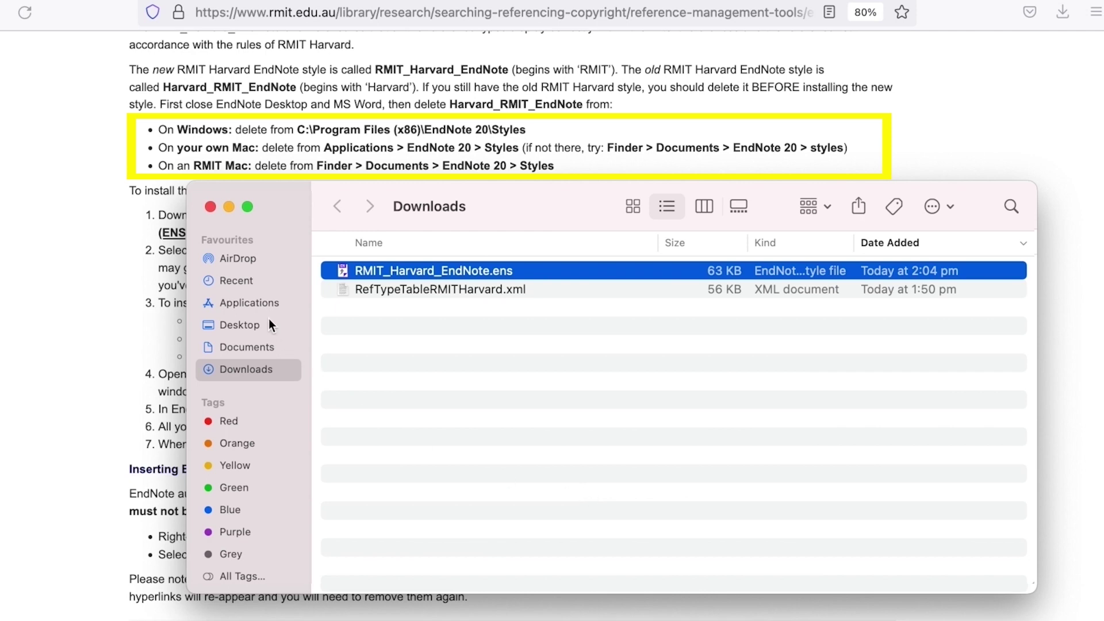
# Paste RMIT_Harvard_EndNote.ens into Applications > EndNote 20 > Styles.
pyautogui.click(249, 303)
pyautogui.scroll(5, 336, 391)
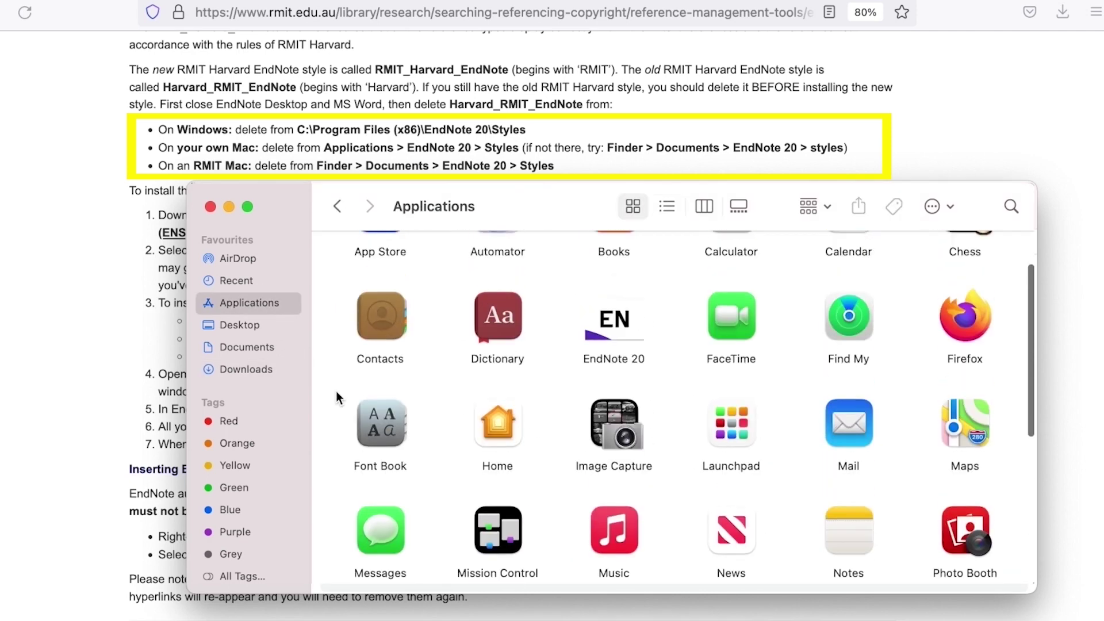
pyautogui.doubleClick(627, 336)
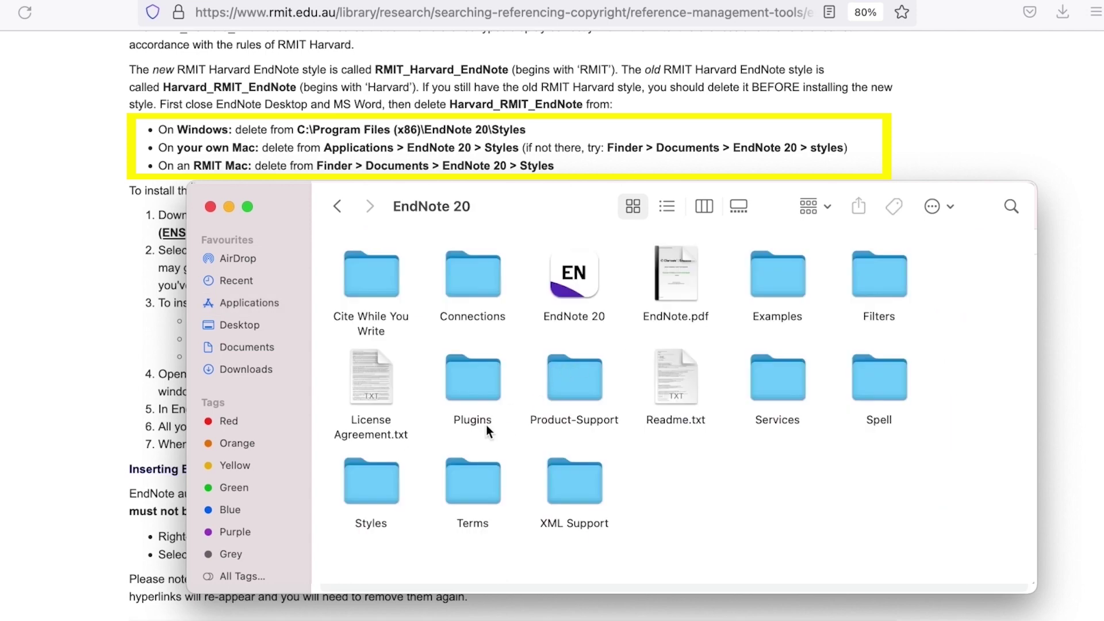
pyautogui.doubleClick(389, 489)
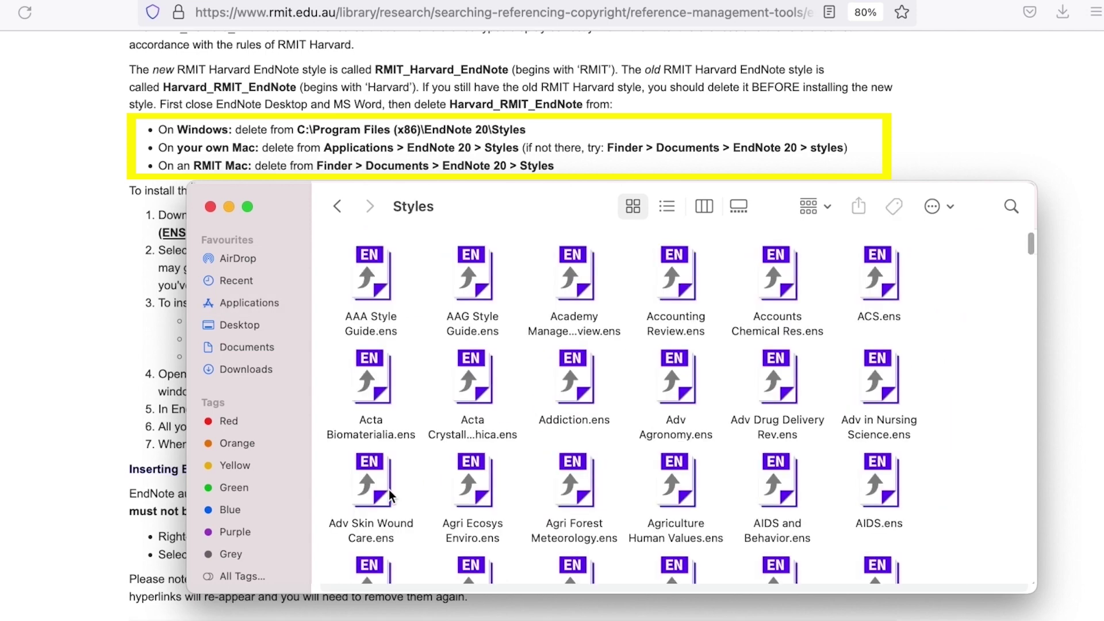
pyautogui.rightClick(422, 486)
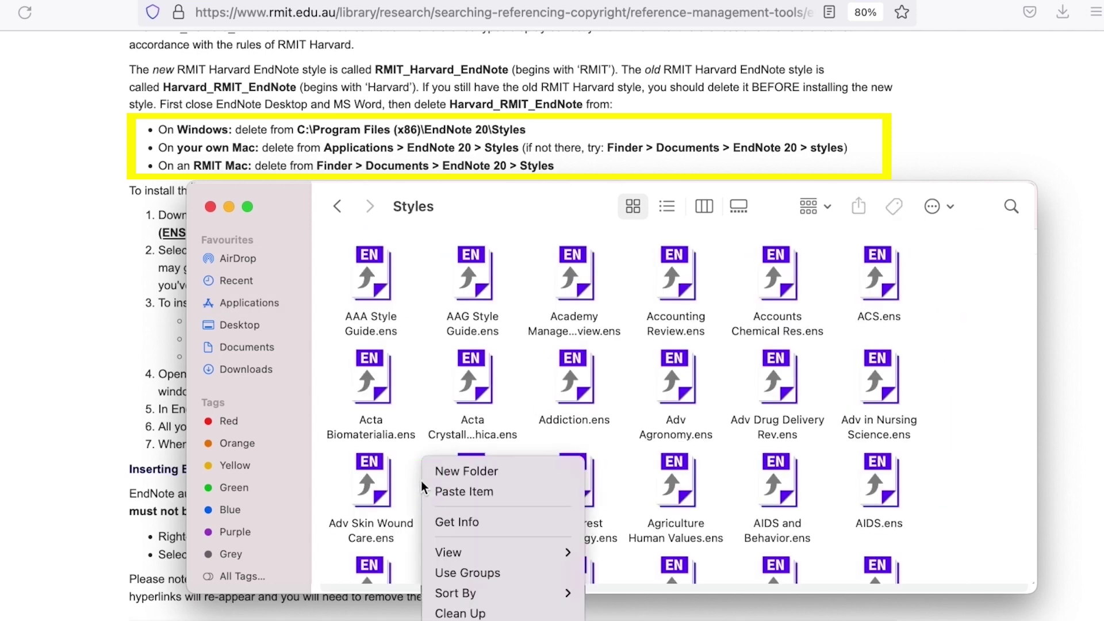
pyautogui.click(509, 499)
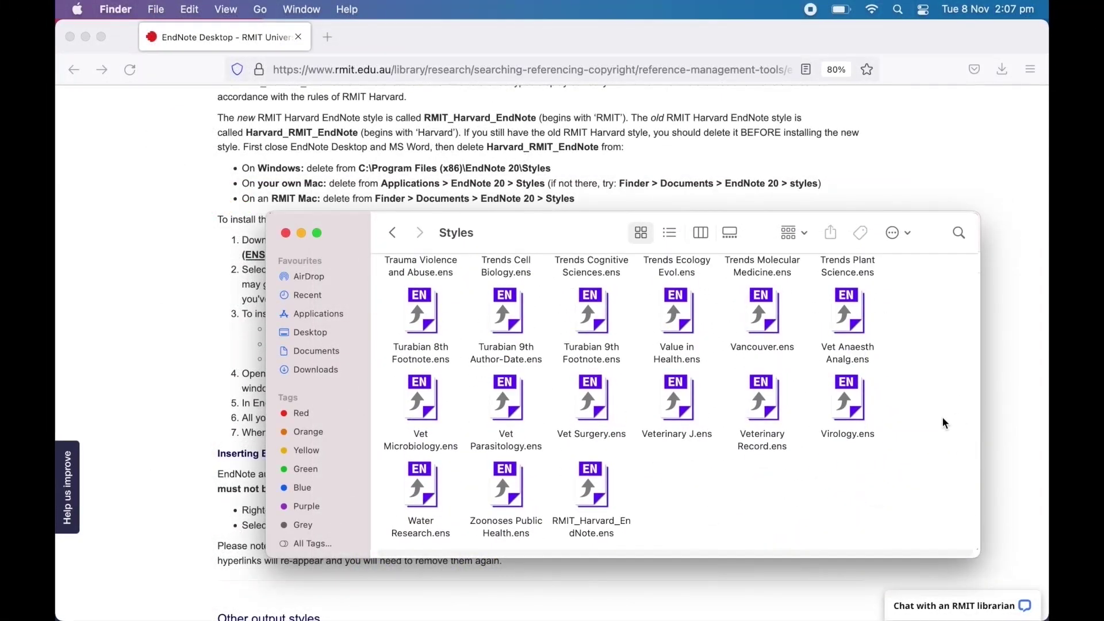
pyautogui.click(592, 495)
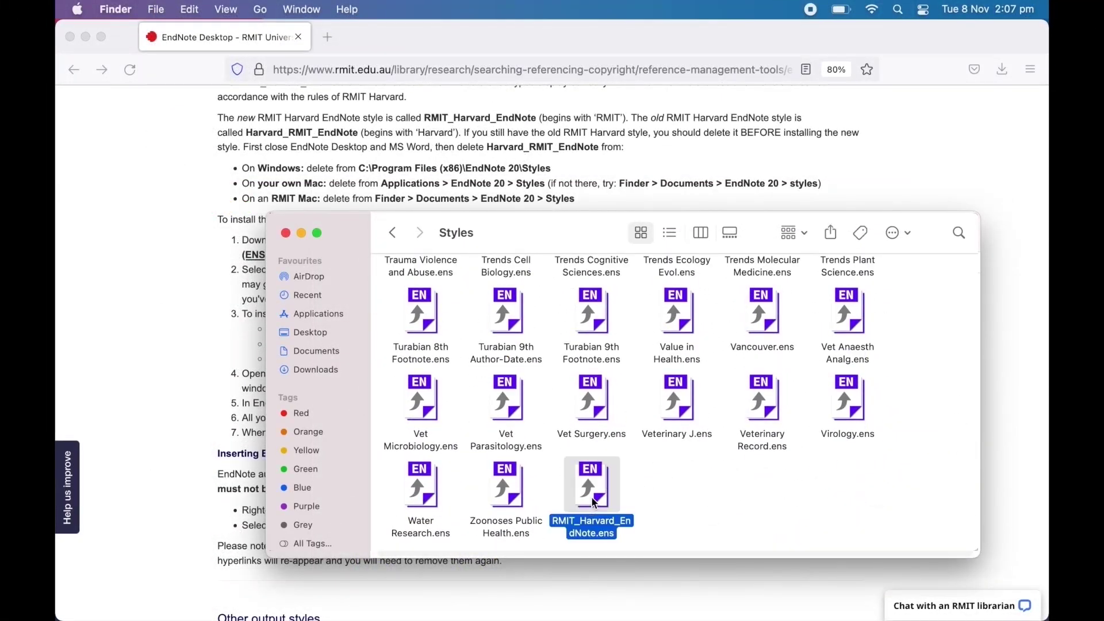
pyautogui.click(695, 492)
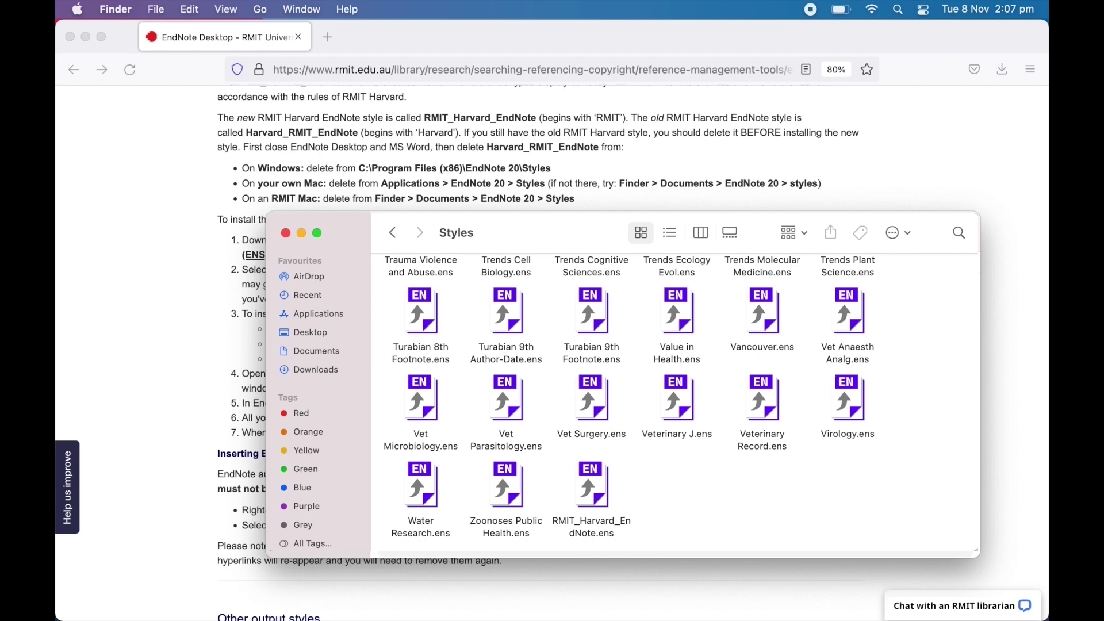
# Back in EndNote 20, tick RMIT_Harvard_EndNote's Favorites box in the Output Style Manager, then close it.
pyautogui.moveTo(720, 610)
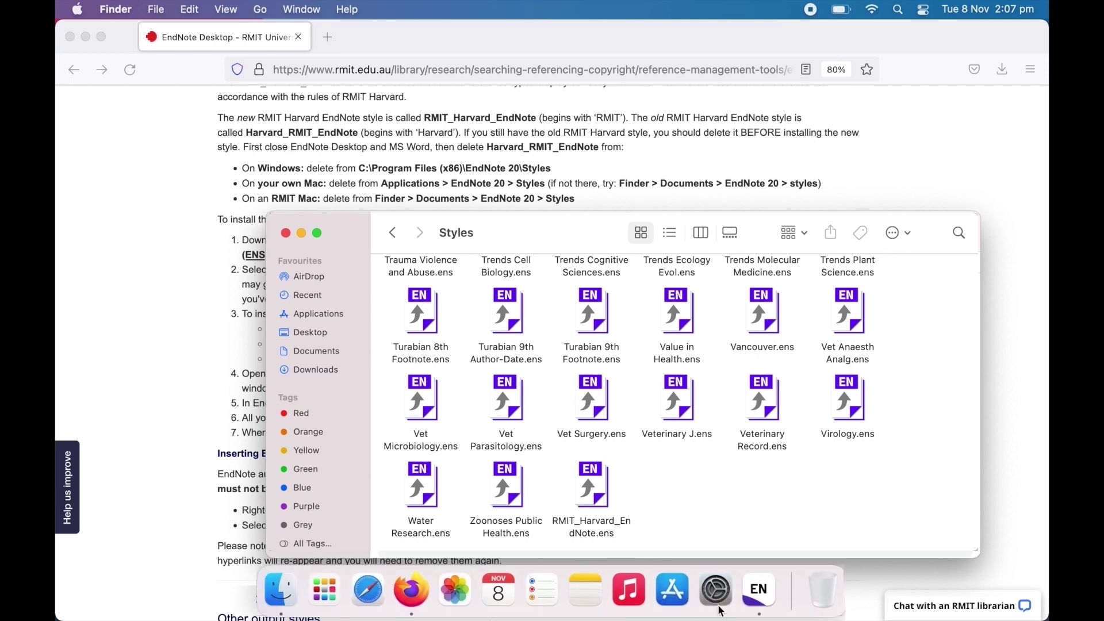
pyautogui.click(764, 601)
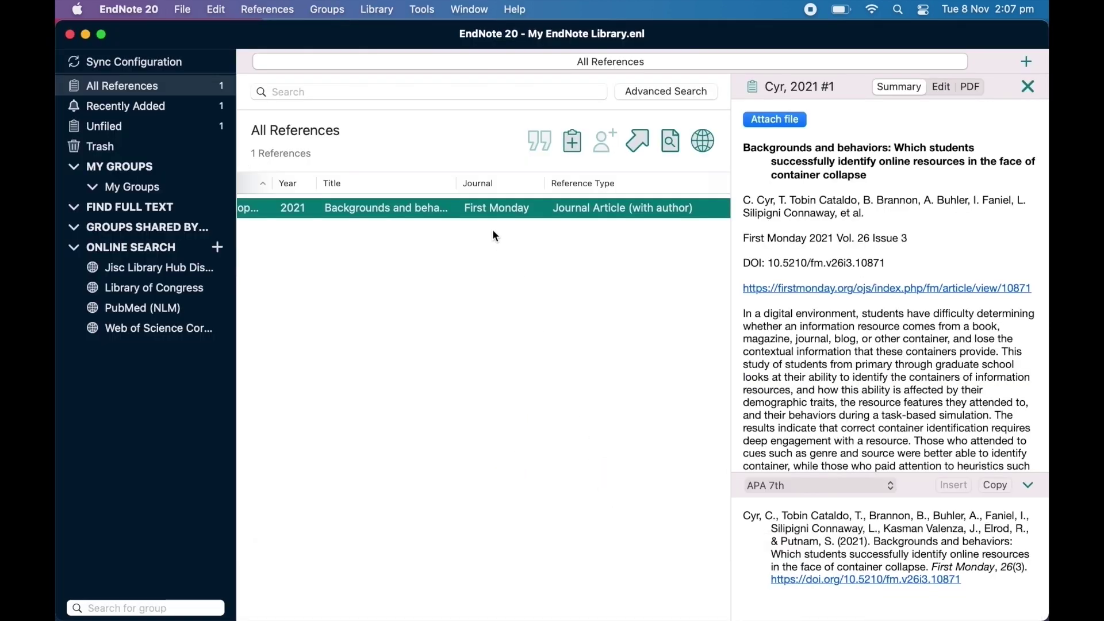
pyautogui.click(426, 10)
pyautogui.moveTo(512, 57)
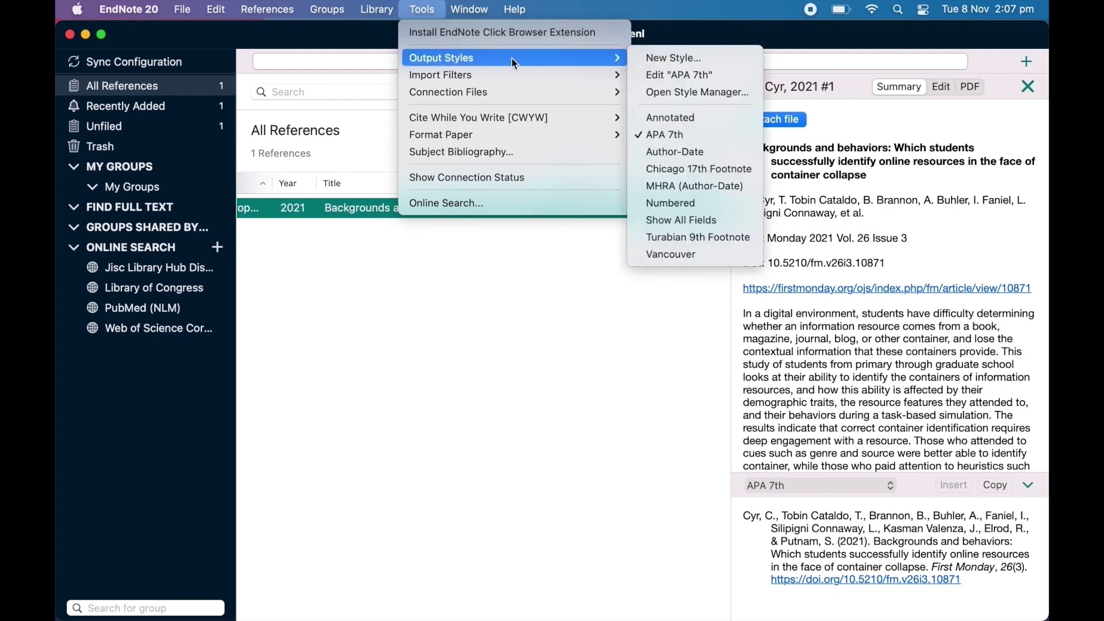
pyautogui.click(646, 98)
pyautogui.scroll(-15, 501, 233)
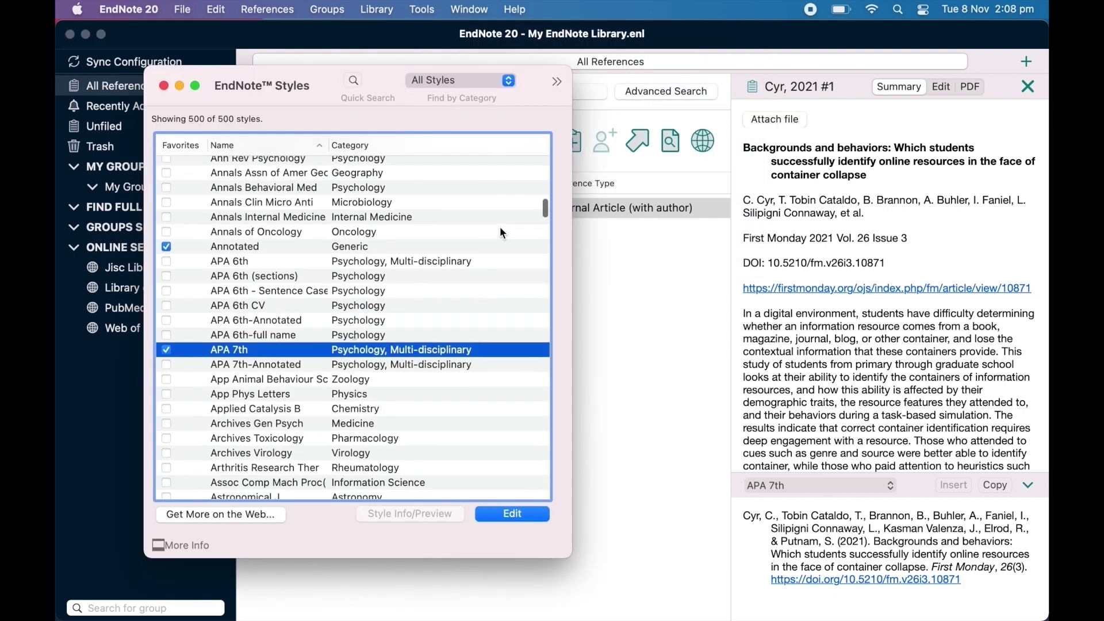
pyautogui.scroll(5, 502, 233)
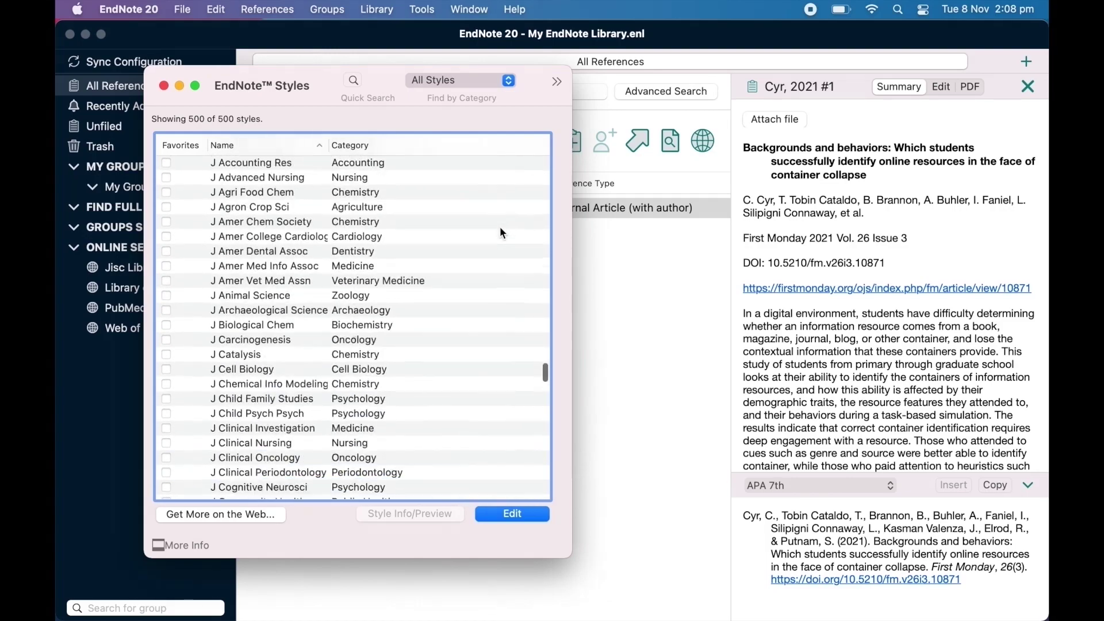
pyautogui.scroll(-20, 502, 233)
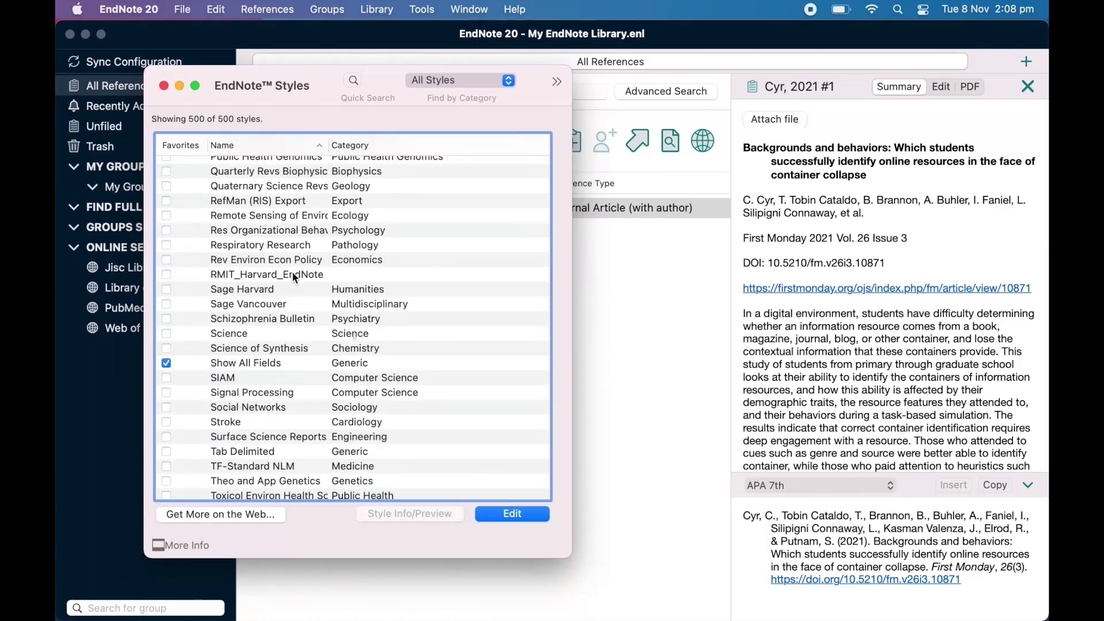
pyautogui.click(166, 275)
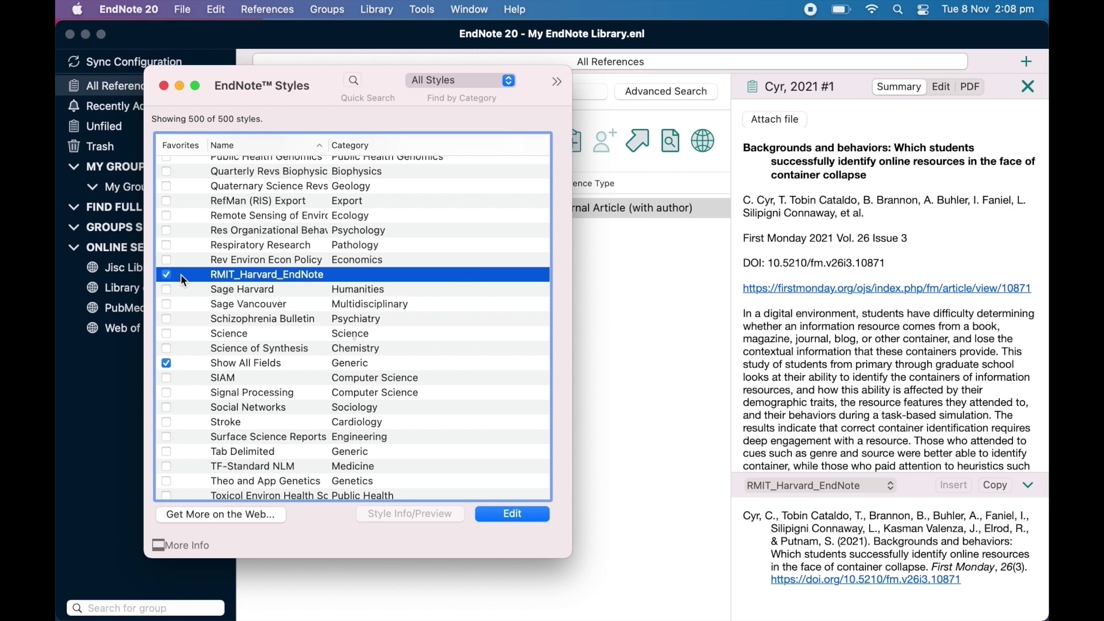
pyautogui.click(164, 87)
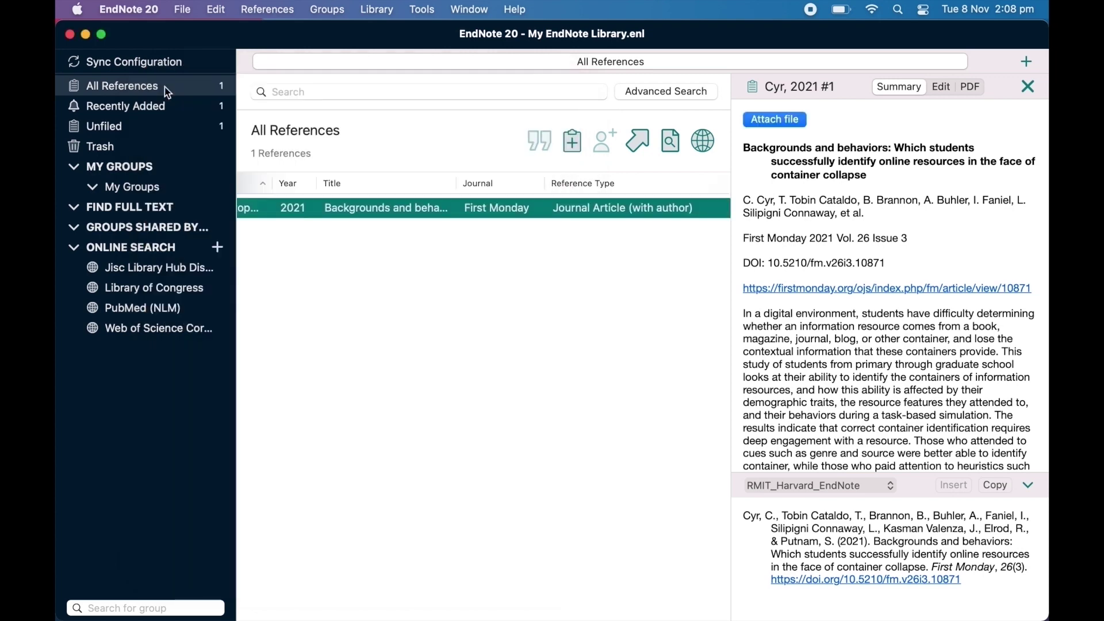
# Apply the RMIT_Harvard_EndNote output style to the preview and confirm it in the style dropdown.
pyautogui.click(433, 18)
pyautogui.moveTo(498, 61)
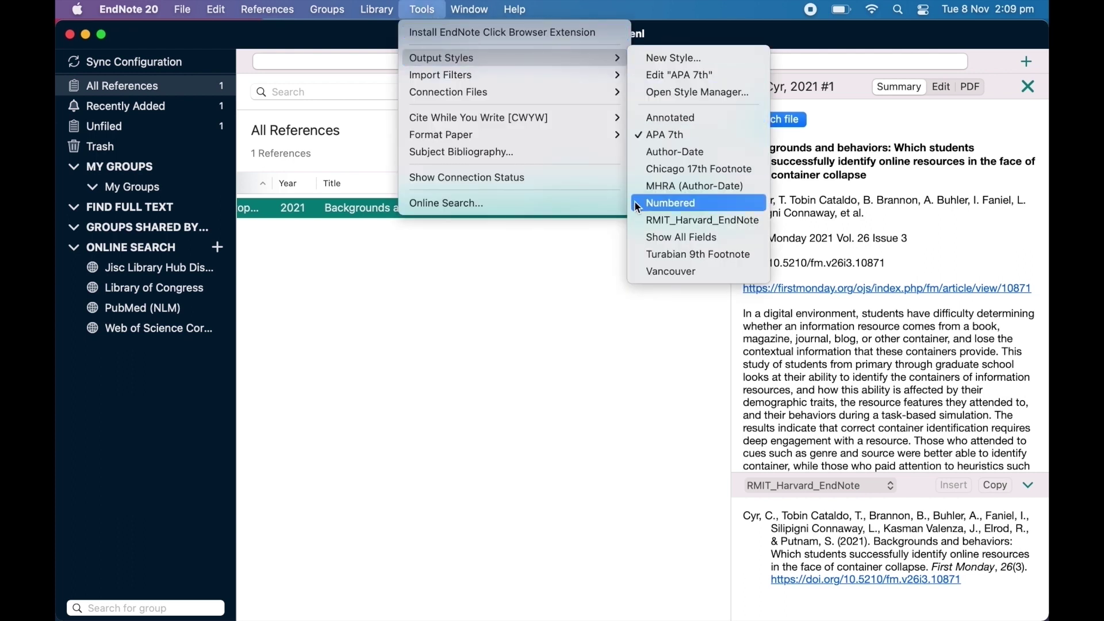
pyautogui.click(638, 225)
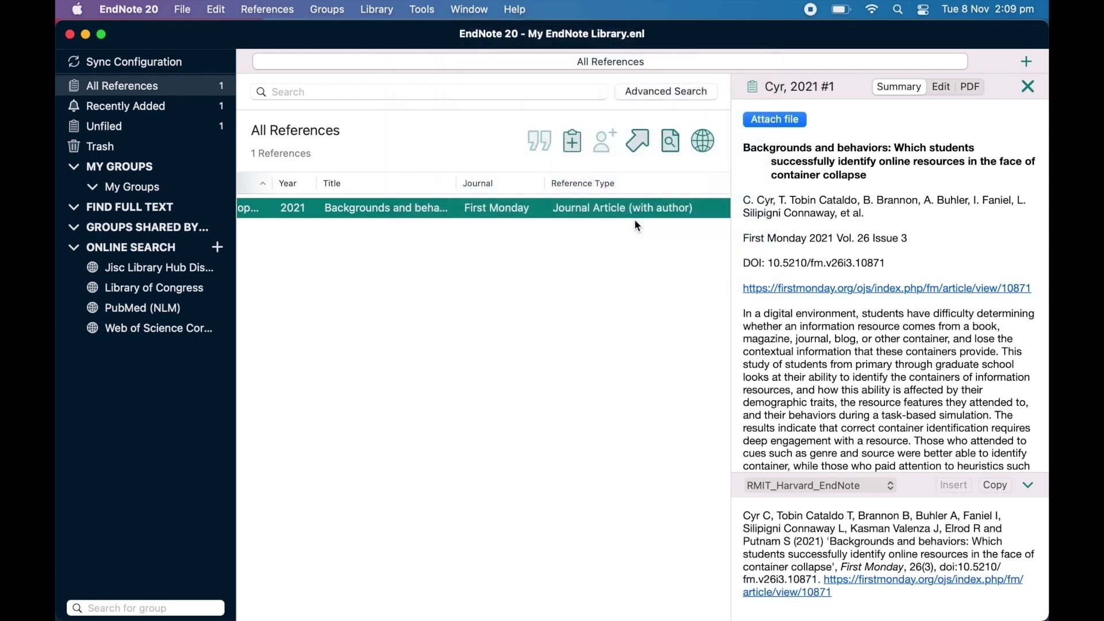
pyautogui.click(891, 486)
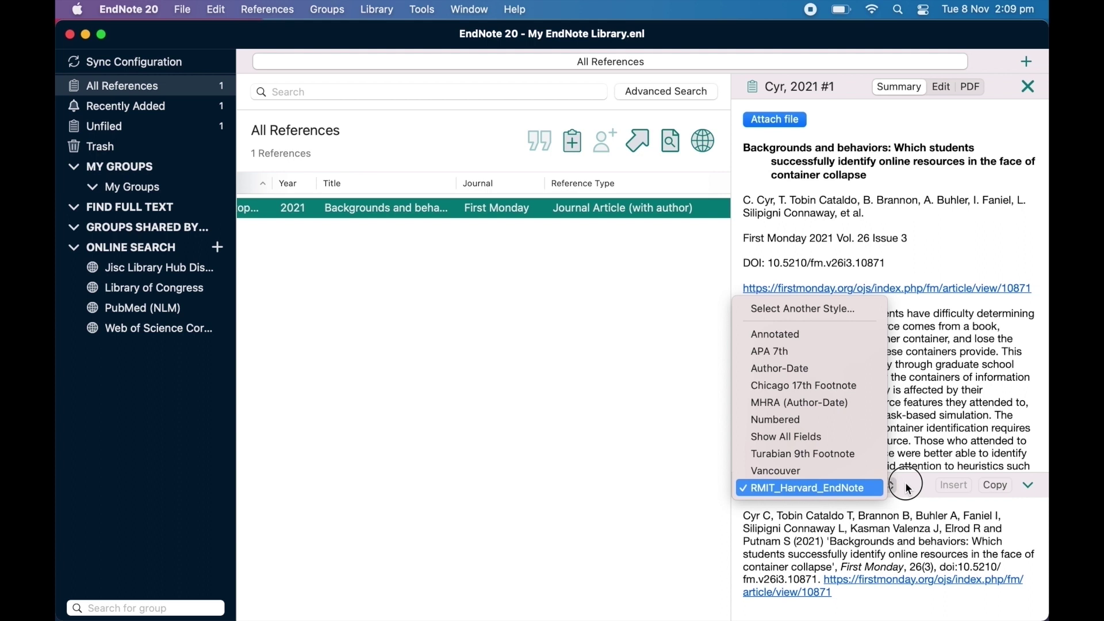
pyautogui.click(907, 489)
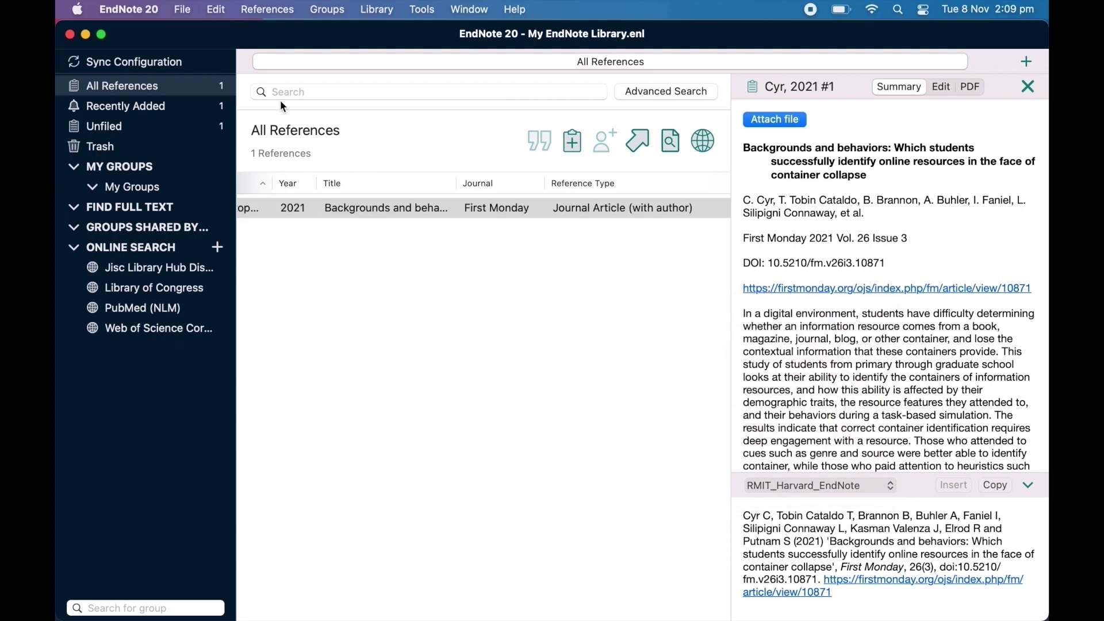
# Restore the EndNote default reference type settings in Preferences and save them.
pyautogui.click(155, 10)
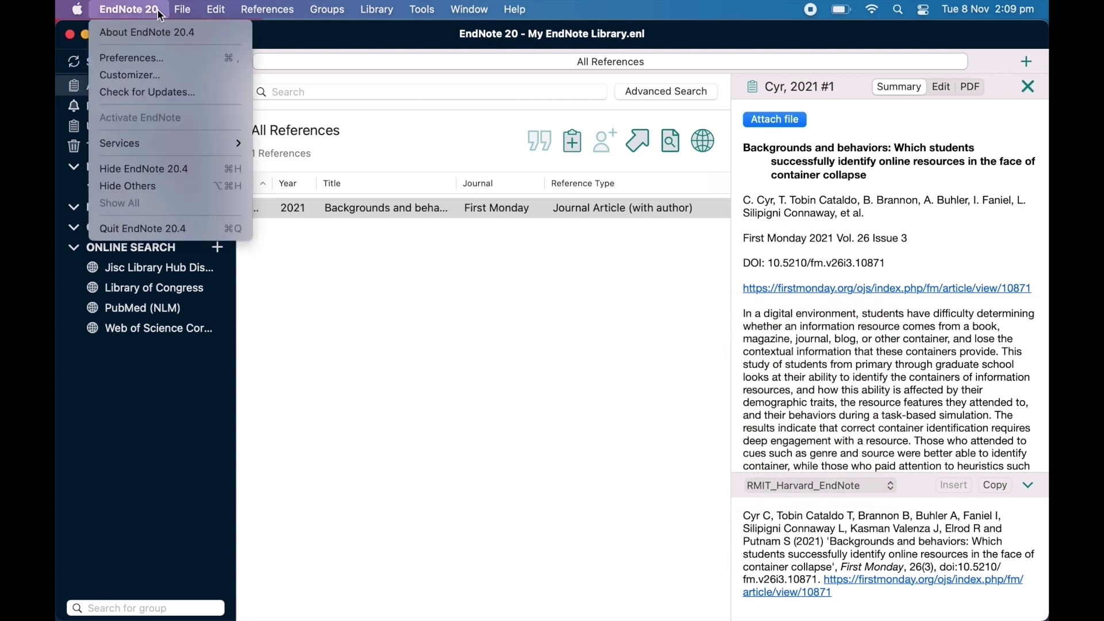
pyautogui.click(178, 57)
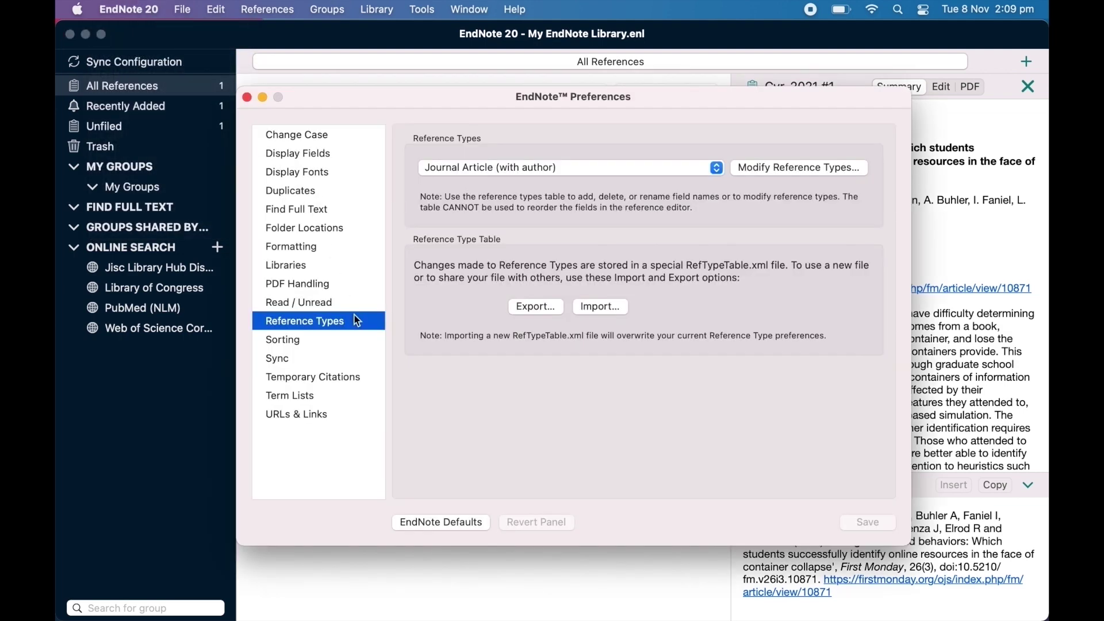
pyautogui.click(403, 527)
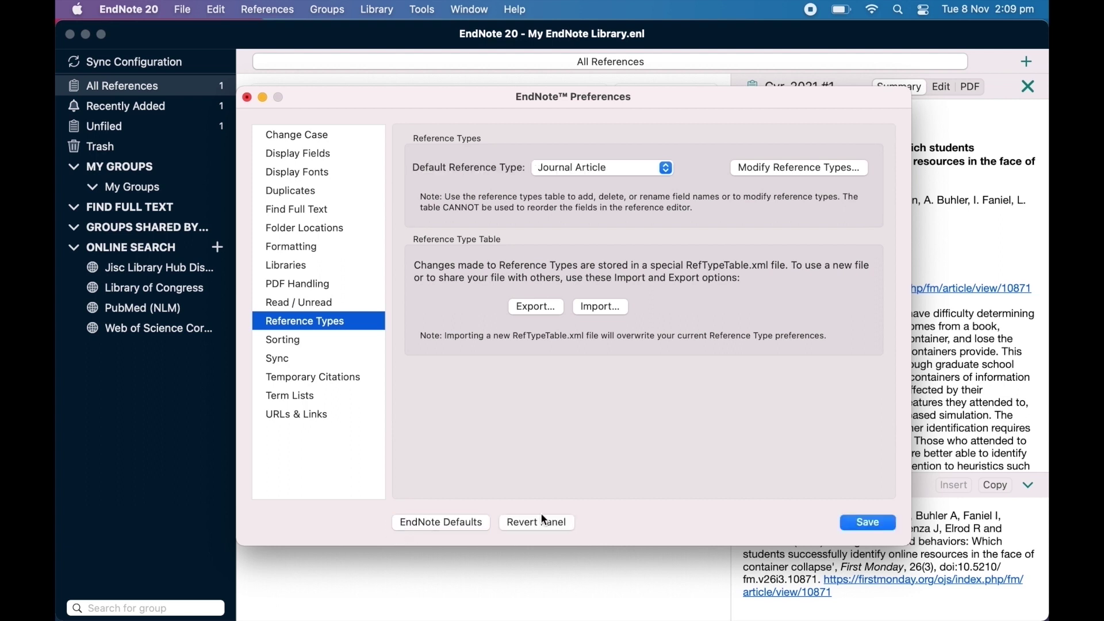
pyautogui.click(868, 523)
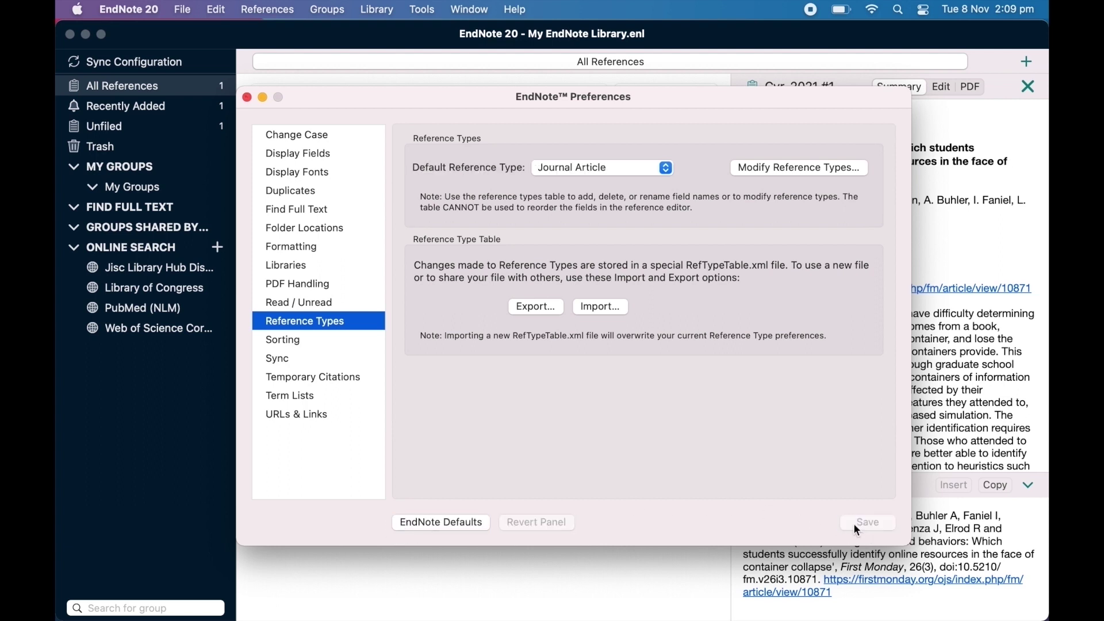
# Return to the library and select the Cyr 2021 journal article reference.
pyautogui.click(246, 98)
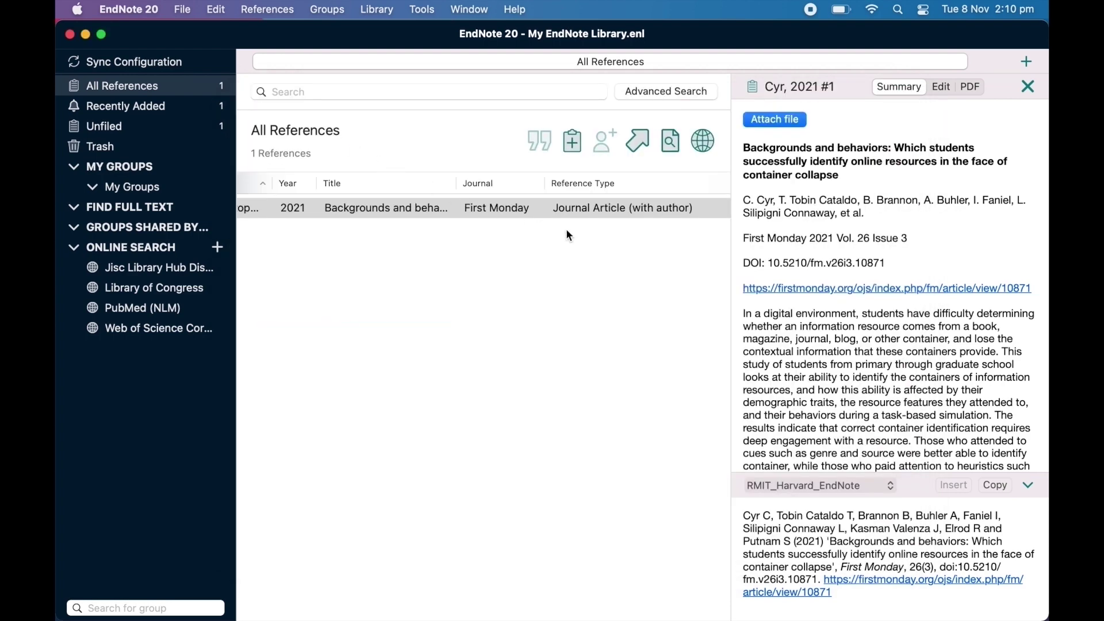
pyautogui.click(598, 216)
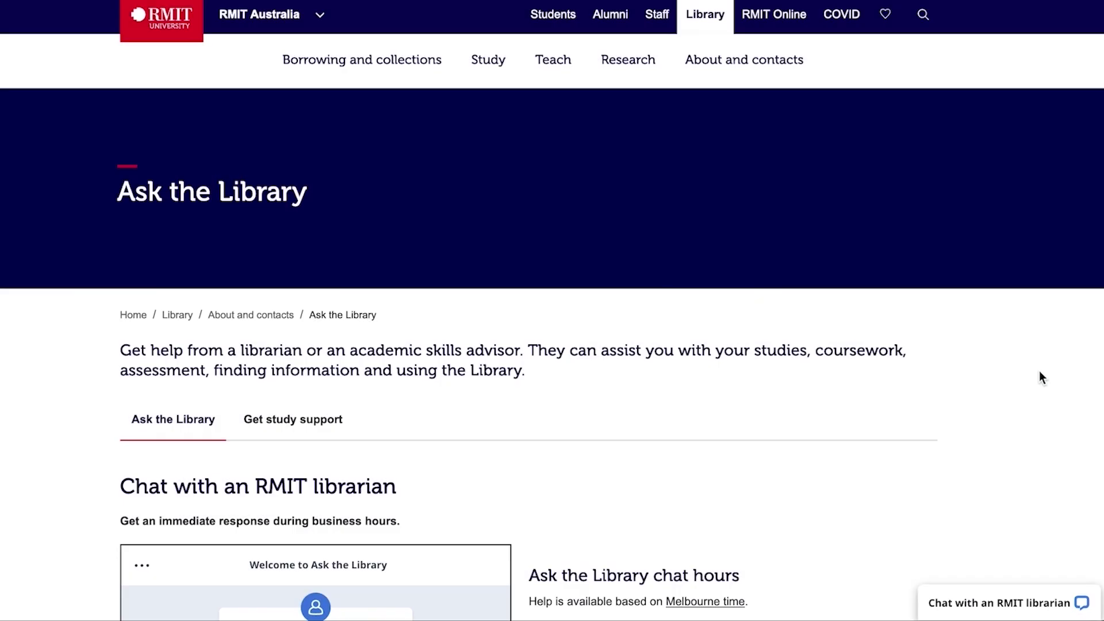
pyautogui.scroll(-3, 1040, 374)
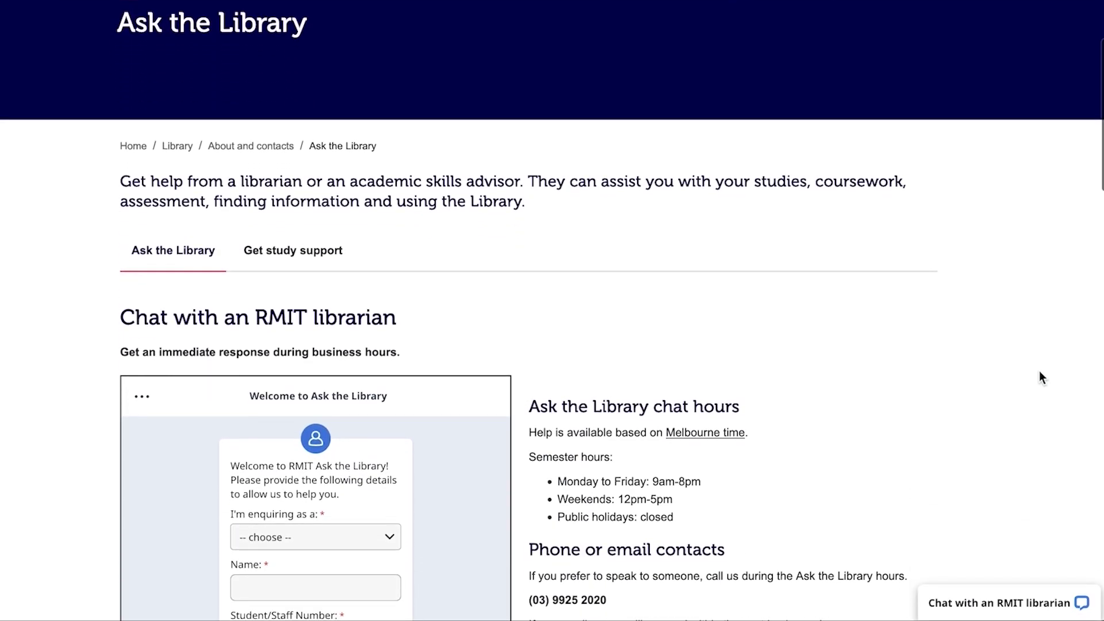